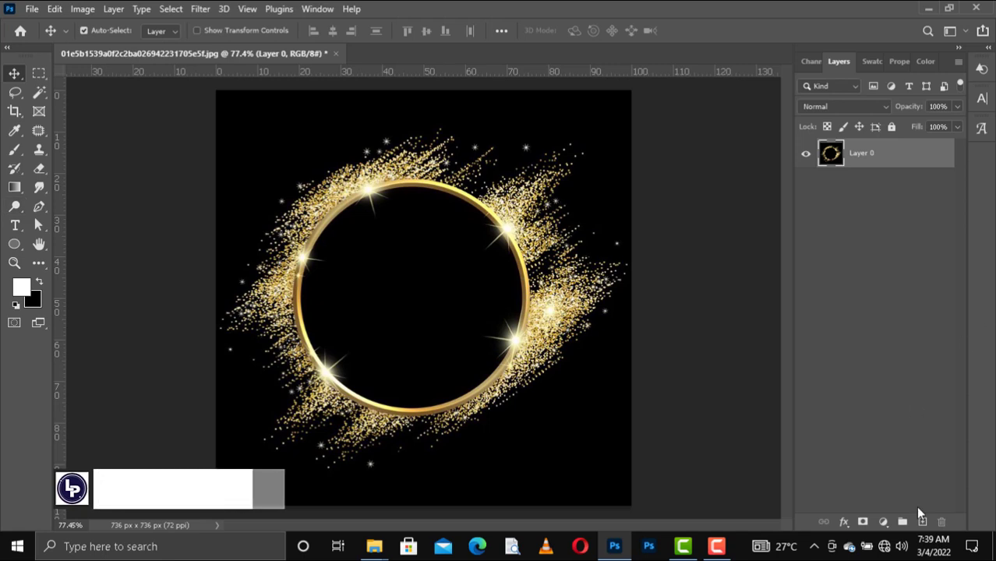
Add a new layer and draw a white ellipse about 140 × 153 px inside the gold ring.
left_click(923, 521)
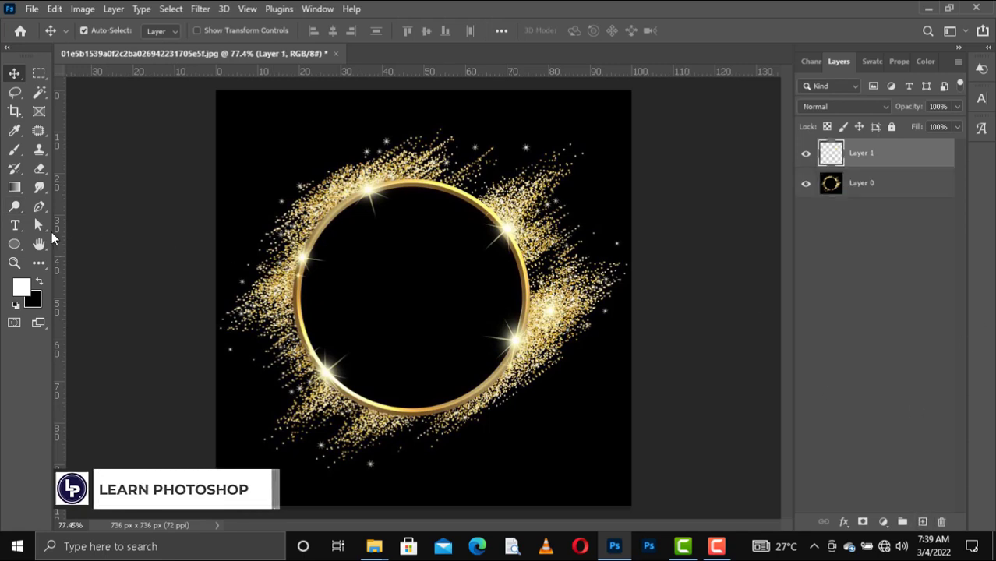
key("b")
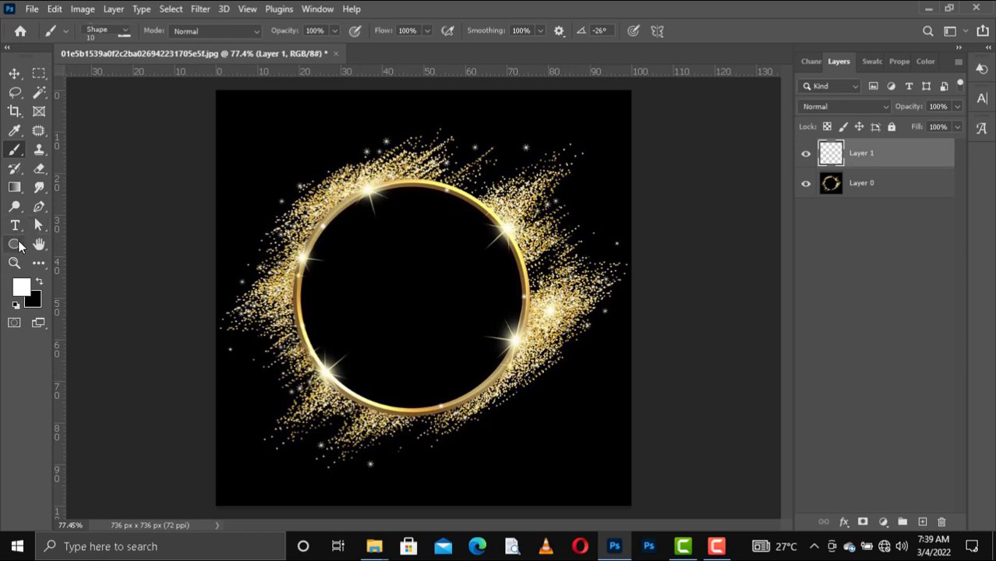
left_click_drag(18, 246, 55, 258)
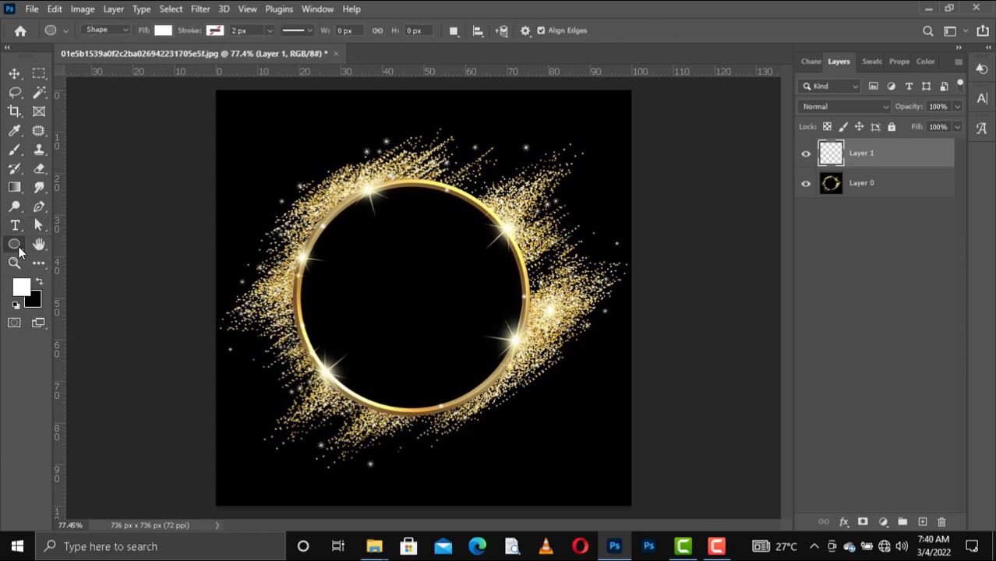
left_click_drag(20, 246, 75, 273)
left_click_drag(423, 304, 465, 345)
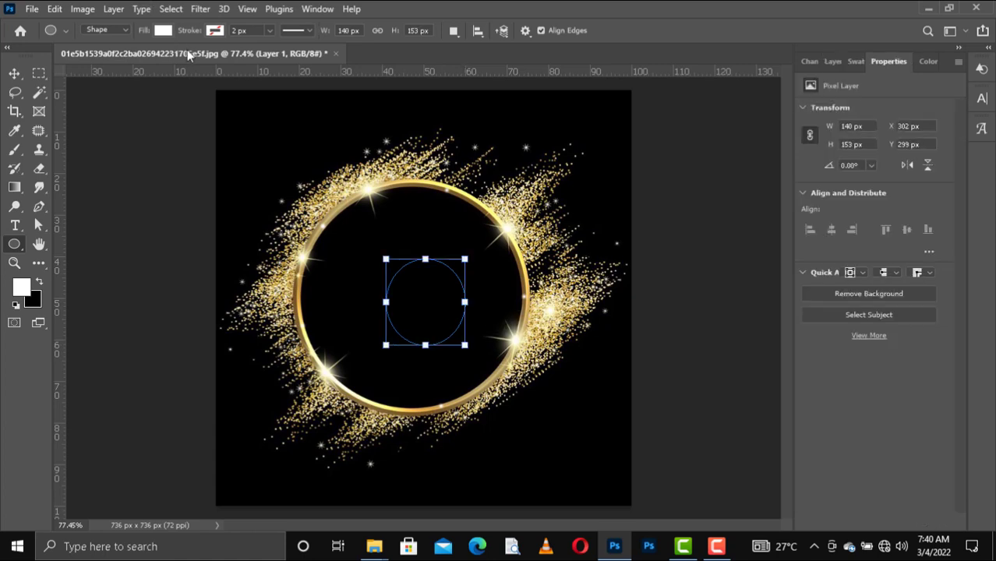
Try a black fill on the ellipse and return it to white.
left_click(164, 33)
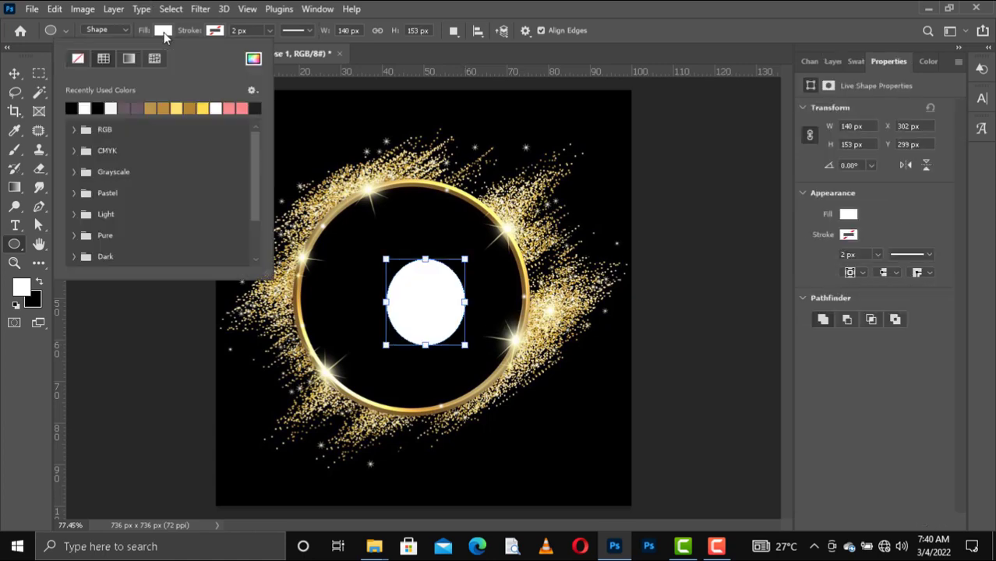
left_click(78, 106)
left_click(82, 106)
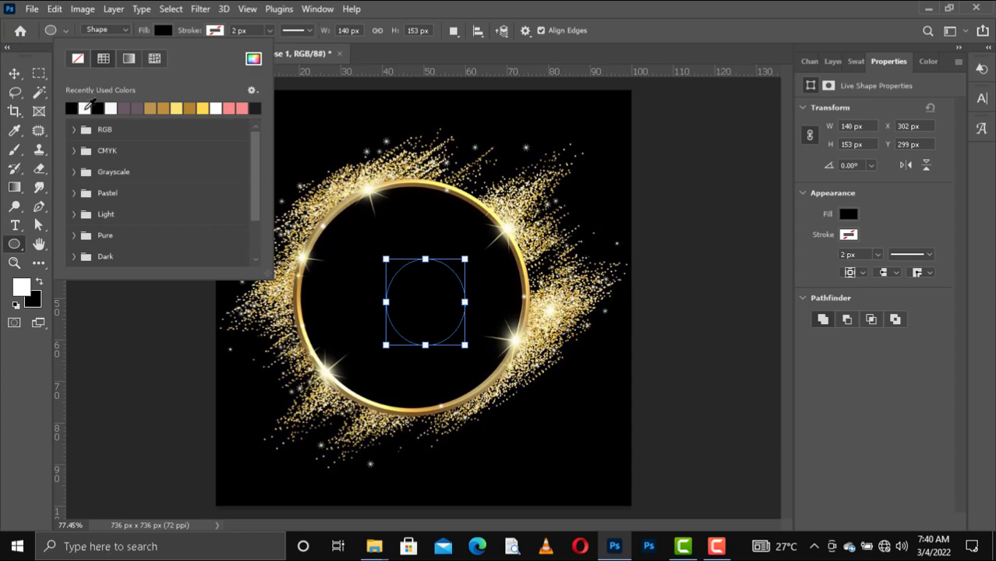
left_click(86, 106)
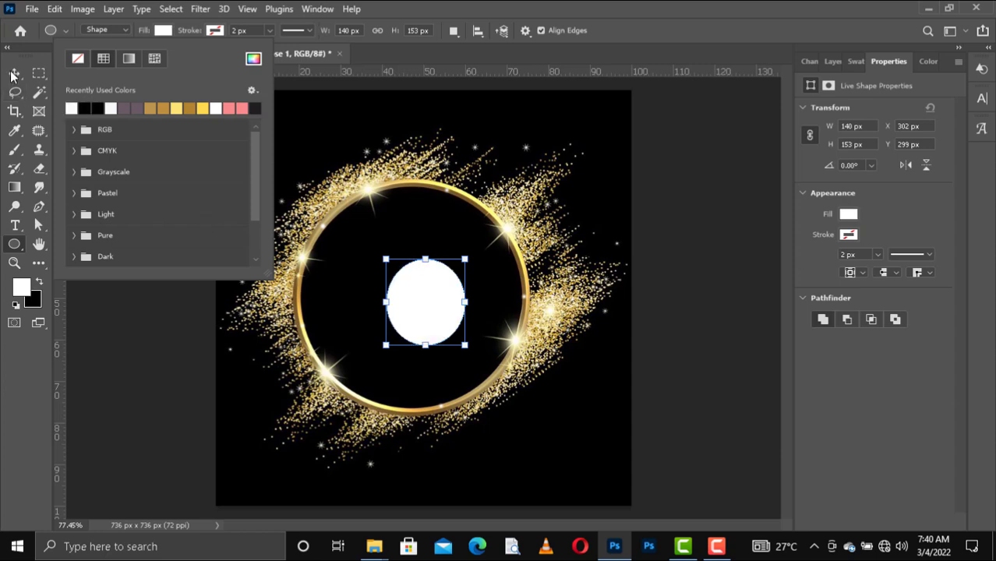
Free-transform the ellipse, stretching it down to the ring's lower inner edge at about 171% height.
left_click(14, 73)
left_click(14, 74)
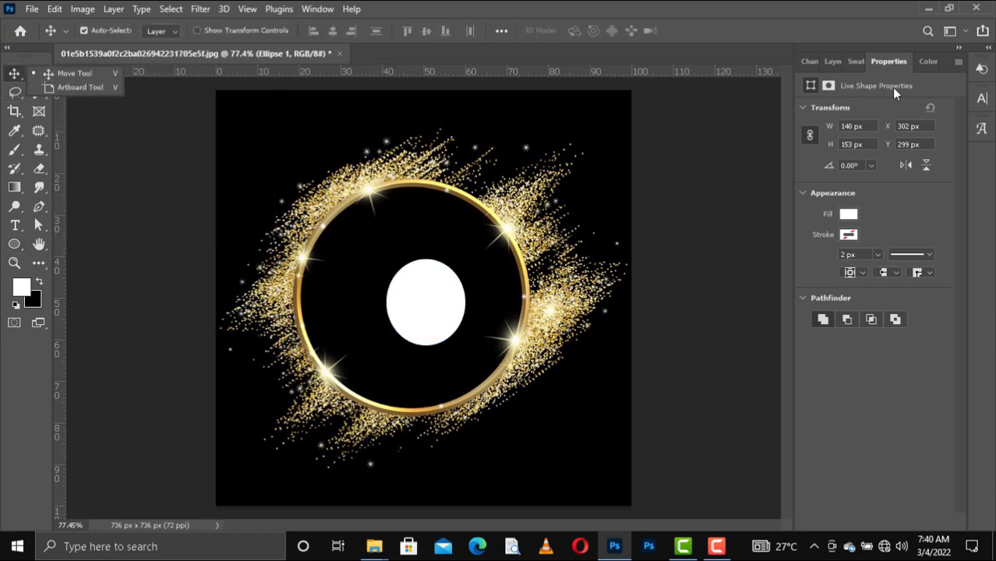
left_click(832, 61)
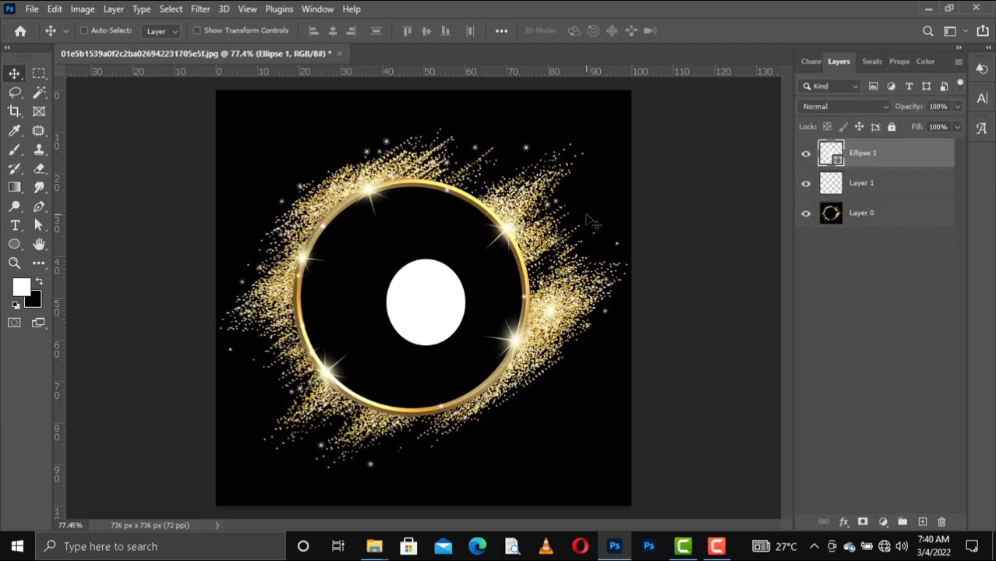
key("ctrl+plus")
key("ctrl+plus")
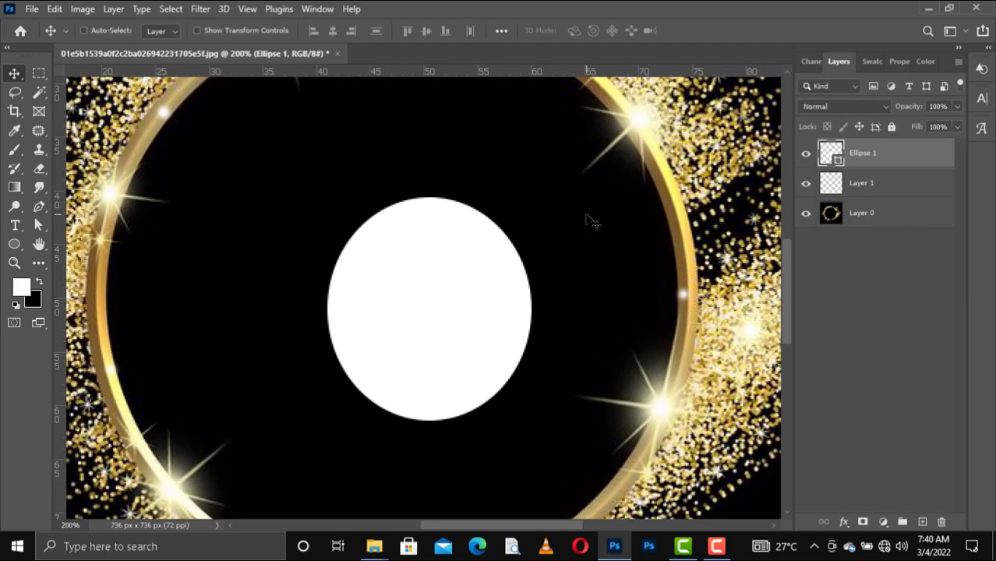
key("ctrl+minus")
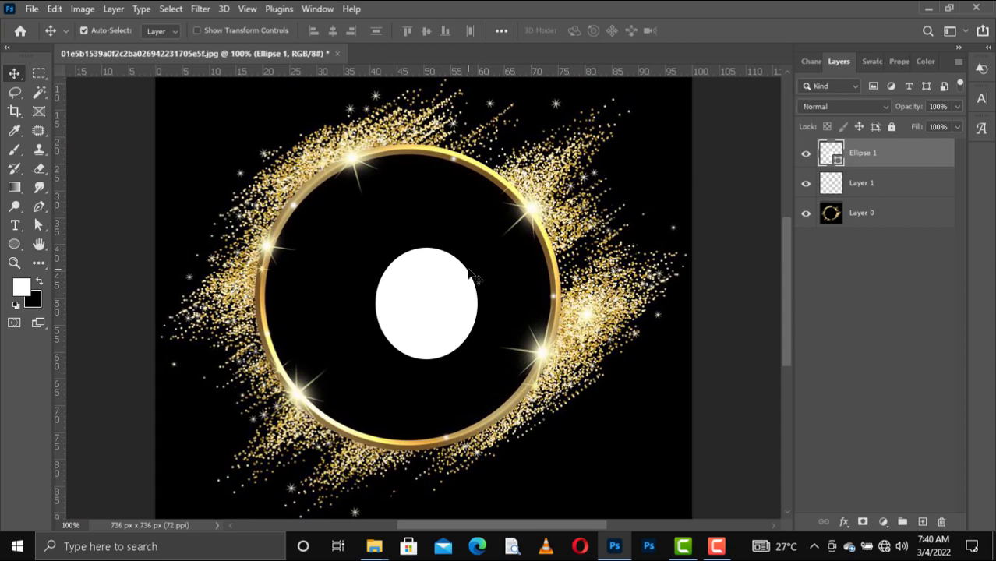
key("ctrl+plus")
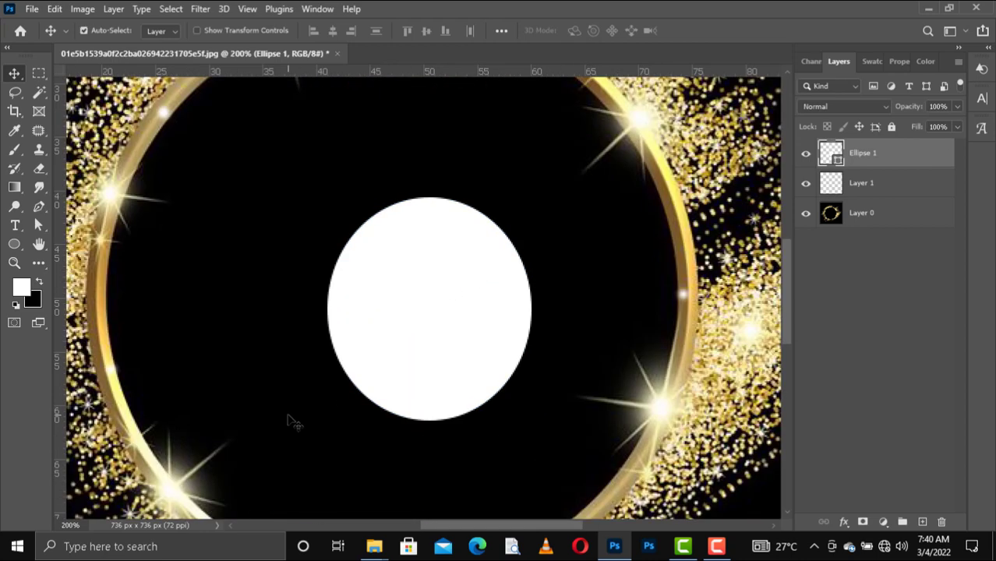
key("ctrl")
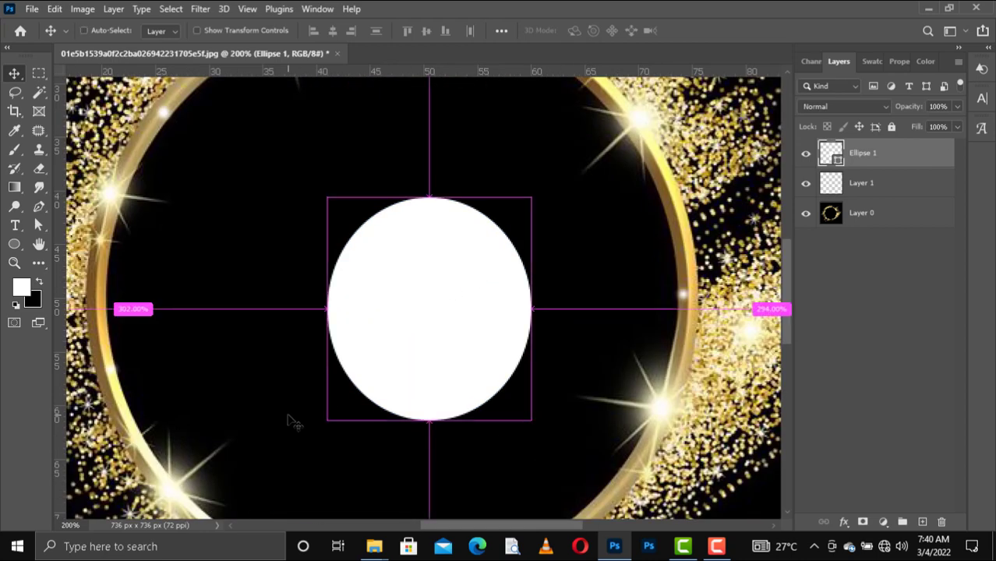
key("ctrl+t")
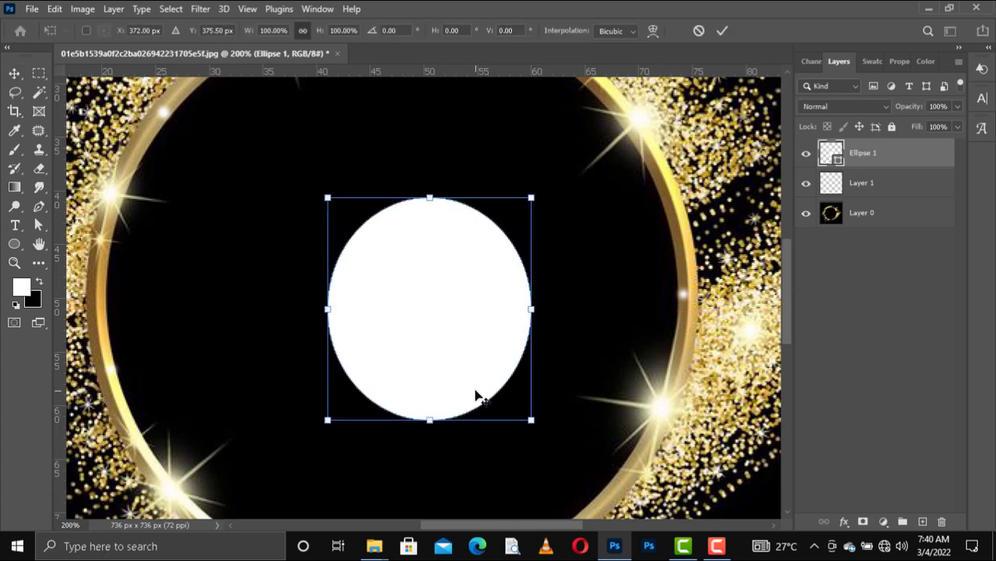
scroll(482, 398, "down", 3)
scroll(481, 398, "down", 1)
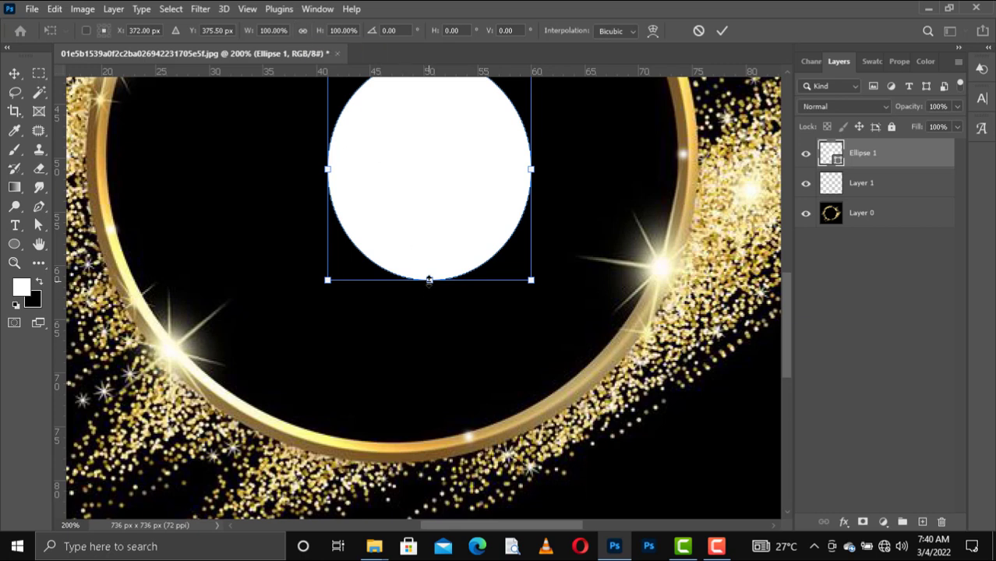
left_click_drag(429, 281, 460, 432)
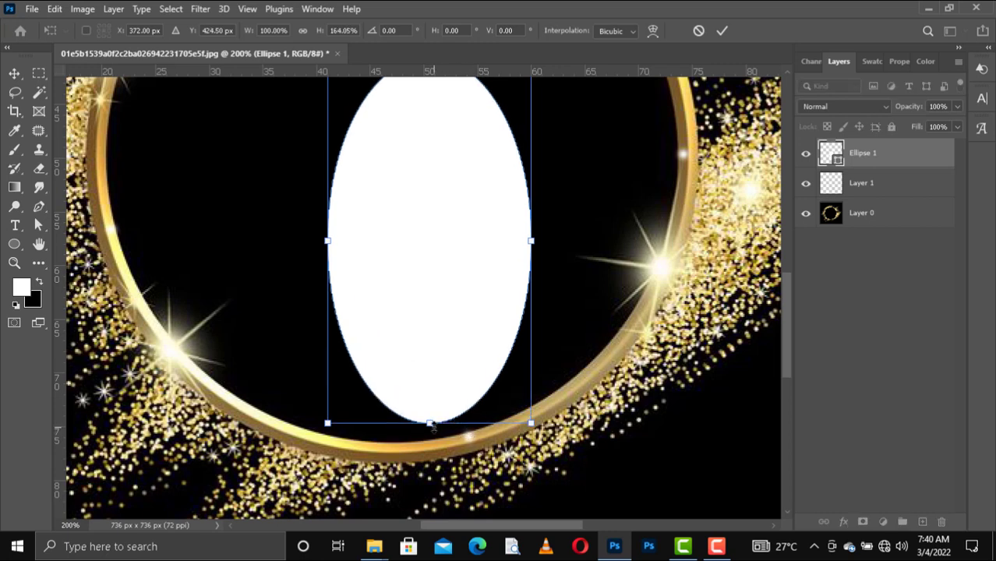
left_click_drag(432, 426, 435, 444)
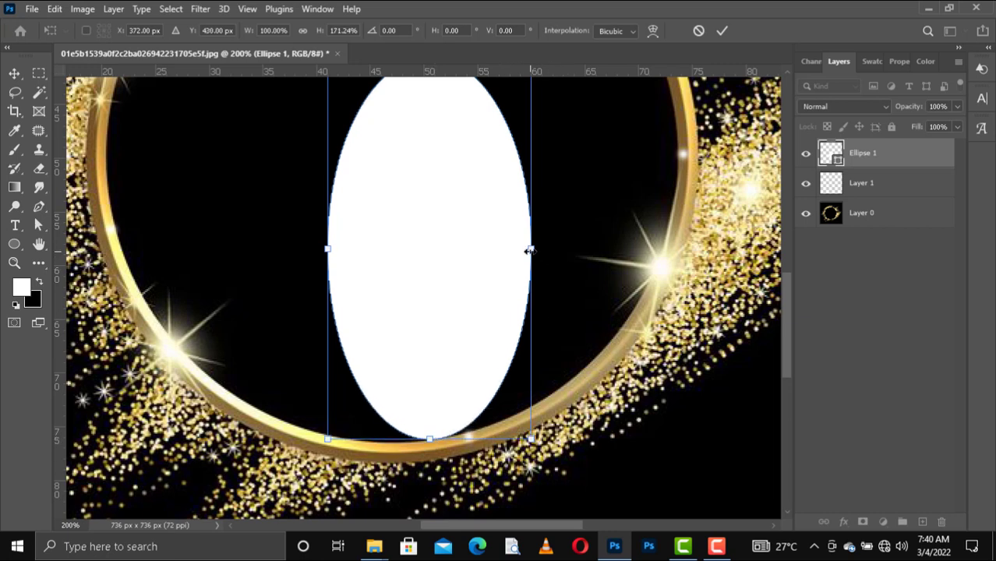
Widen the ellipse on both sides to about 265% and extend its top edge to the ring, at about 254% height.
left_click_drag(530, 251, 677, 170)
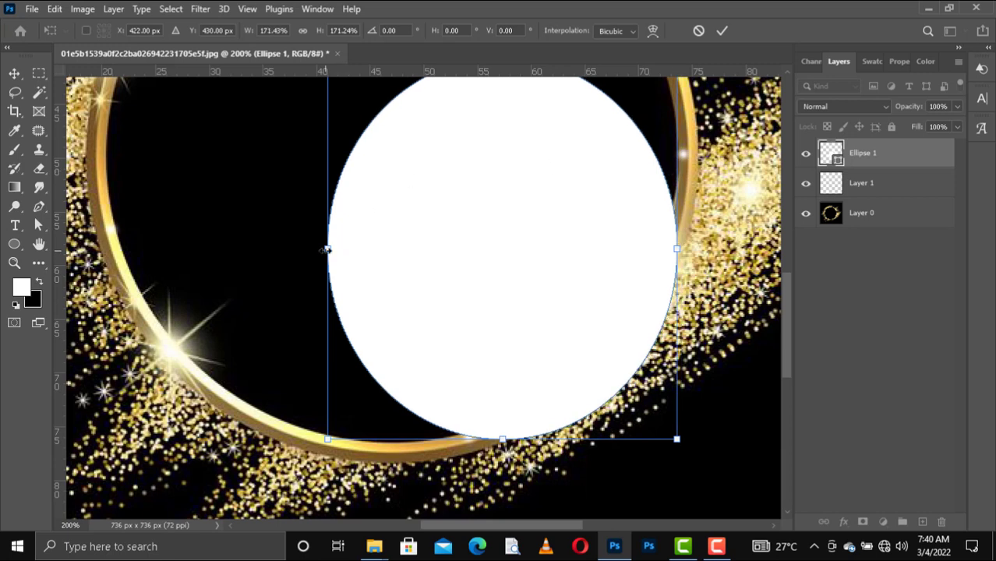
left_click_drag(327, 248, 137, 236)
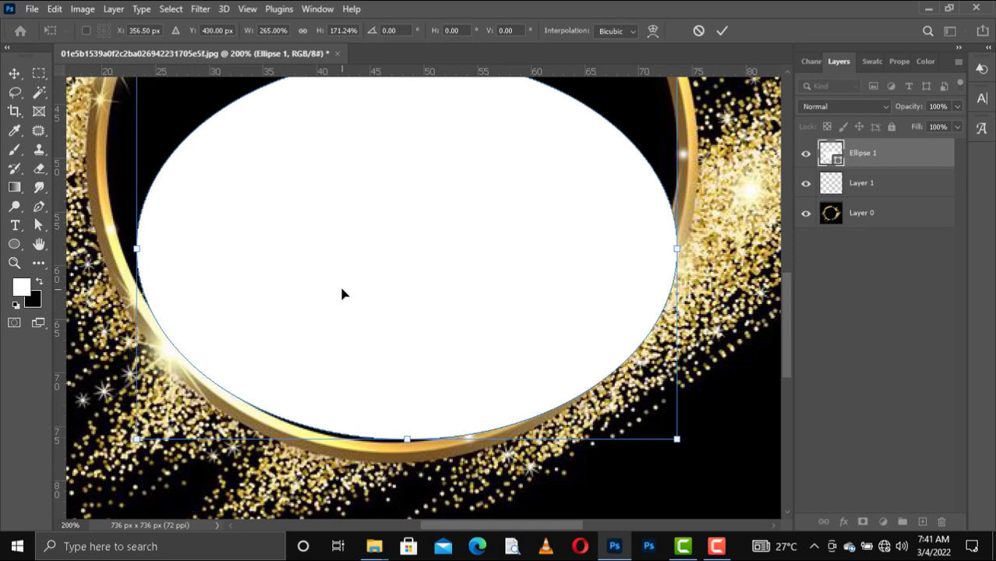
scroll(342, 294, "up", 5)
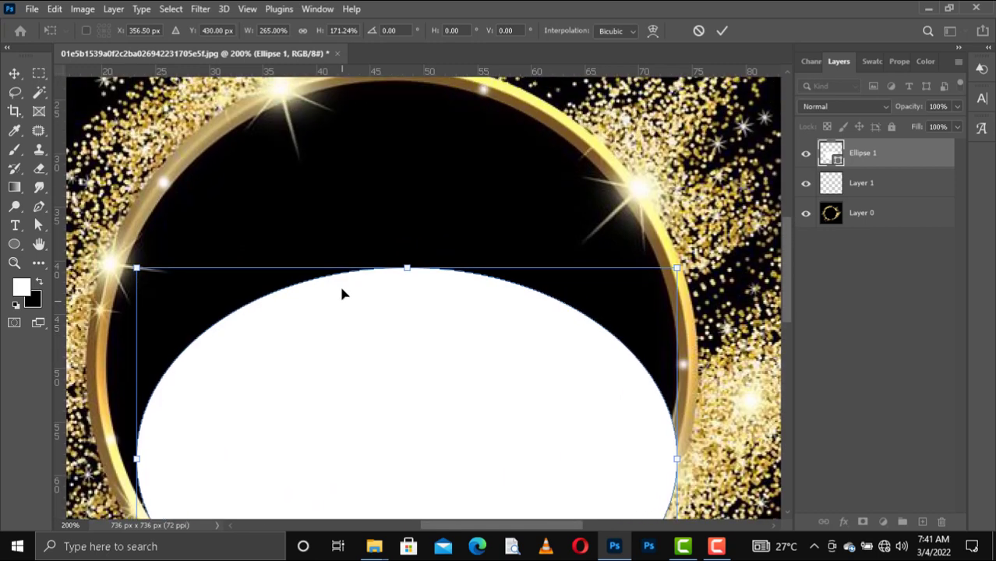
scroll(342, 294, "up", 1)
left_click_drag(407, 304, 377, 124)
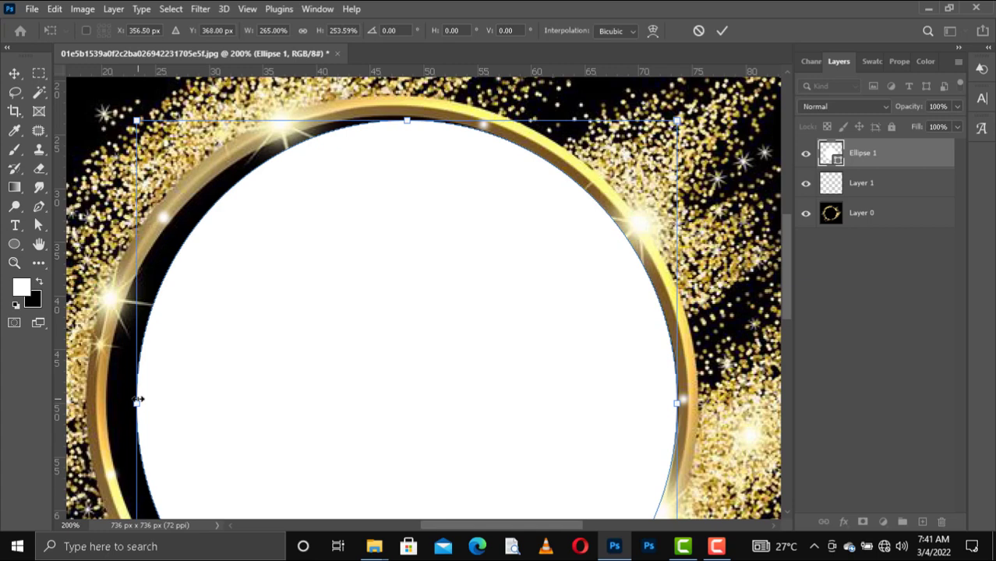
Fine-tune the ellipse to about 396 × 393 px so it covers the ring's whole interior, and apply the transform.
left_click_drag(137, 400, 100, 382)
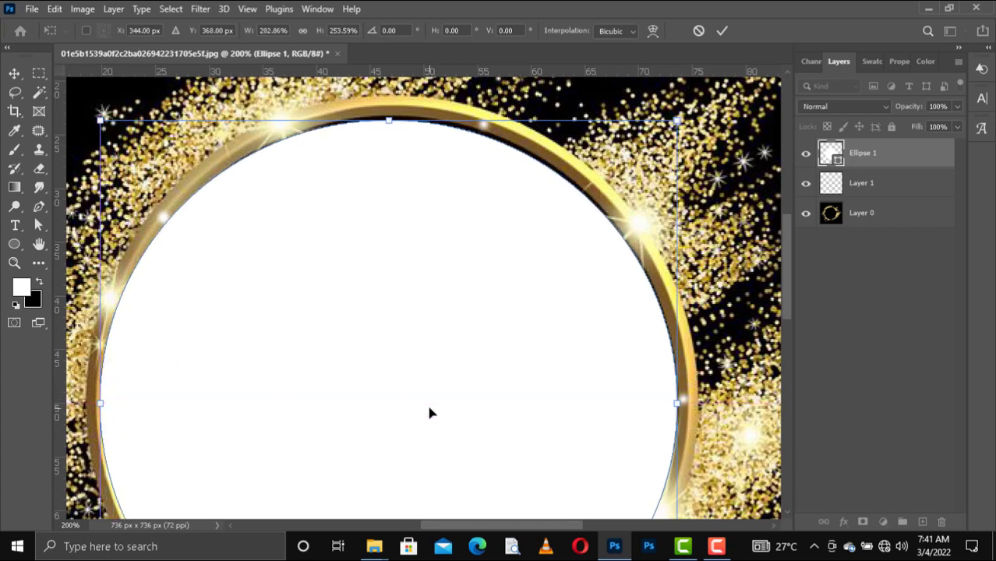
scroll(430, 414, "down", 5)
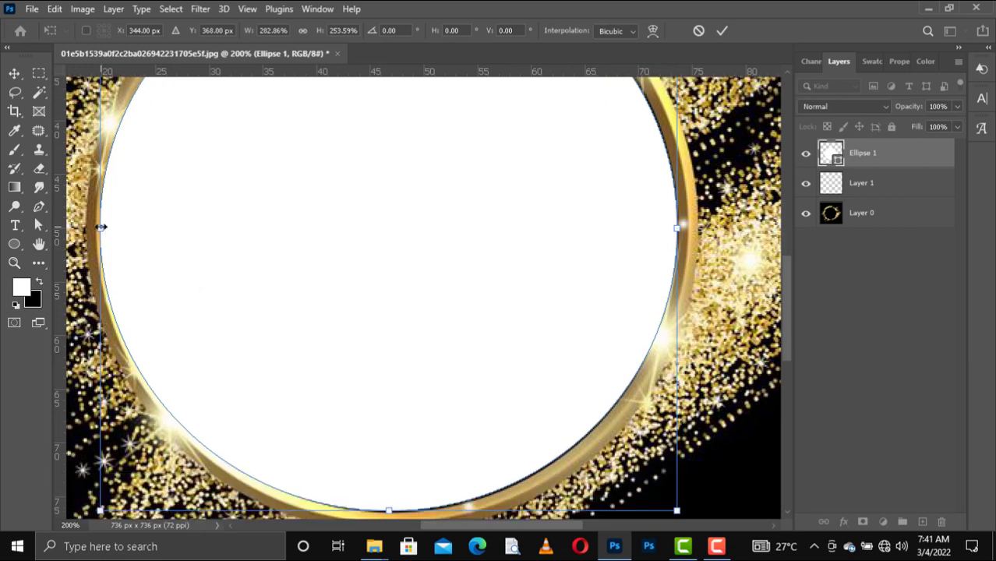
left_click_drag(101, 227, 109, 227)
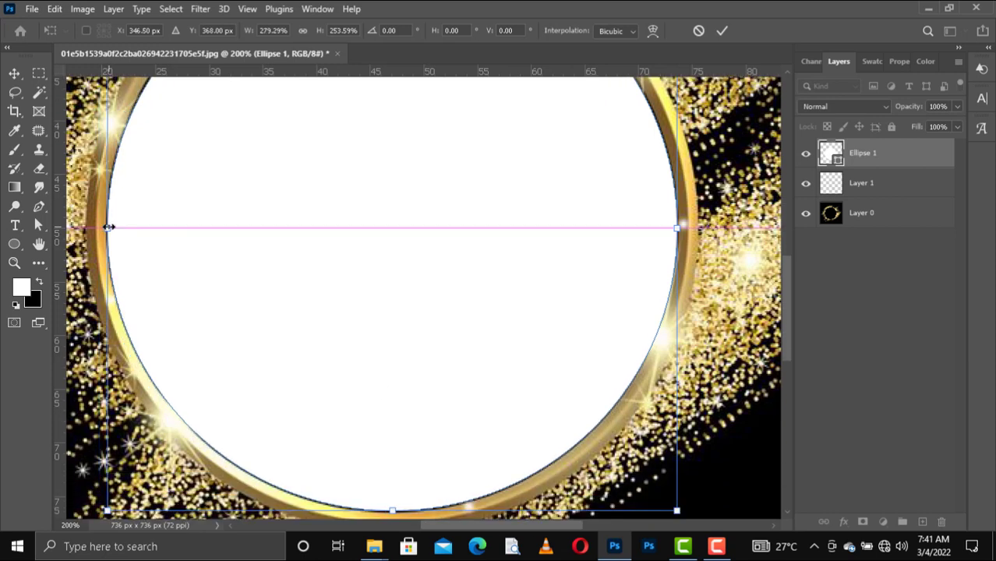
key("ctrl+minus")
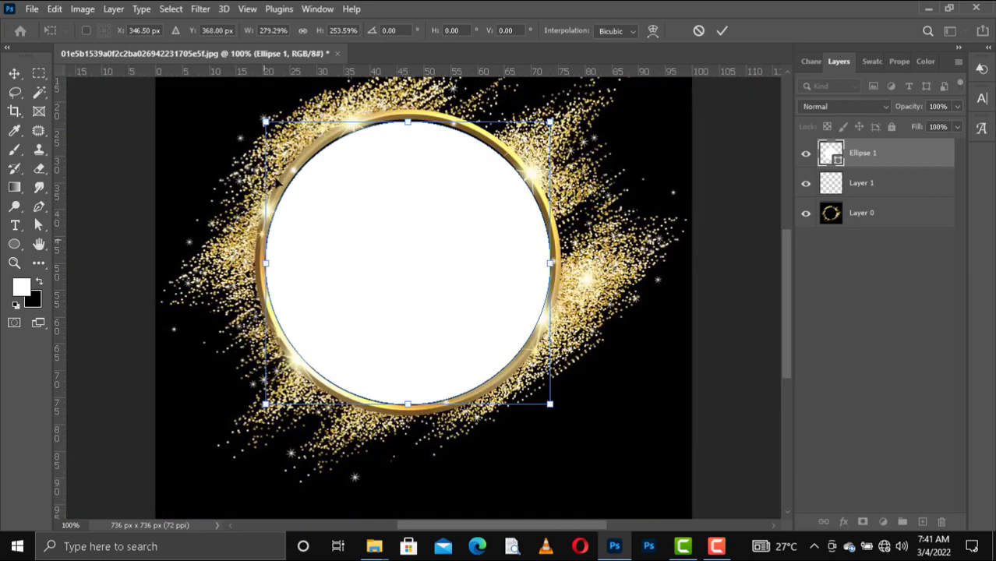
left_click_drag(265, 120, 261, 117)
key("Return")
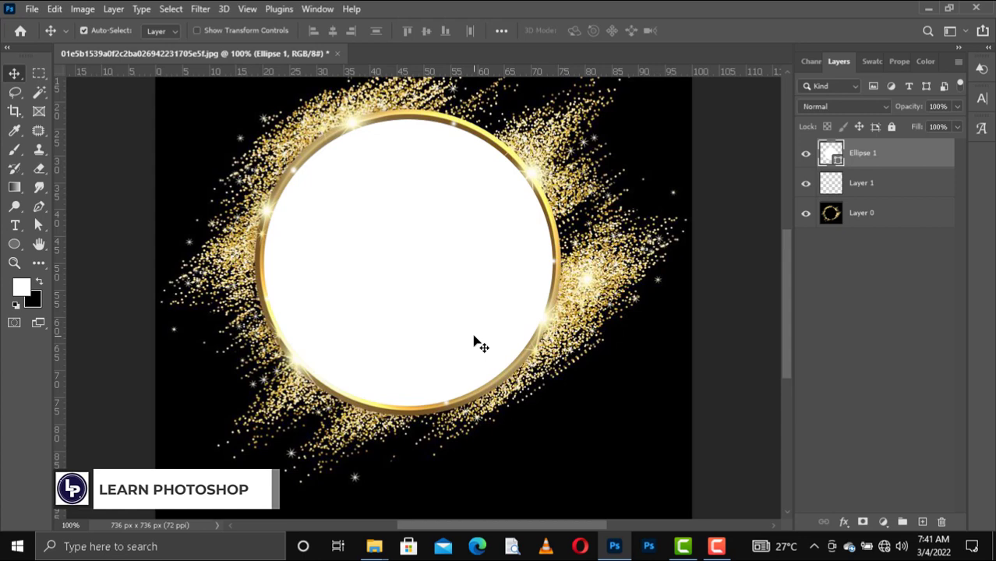
Delete the empty Layer 1, and hide and reshow the ellipse layer to compare it with the ring.
left_click(897, 187)
key("Delete")
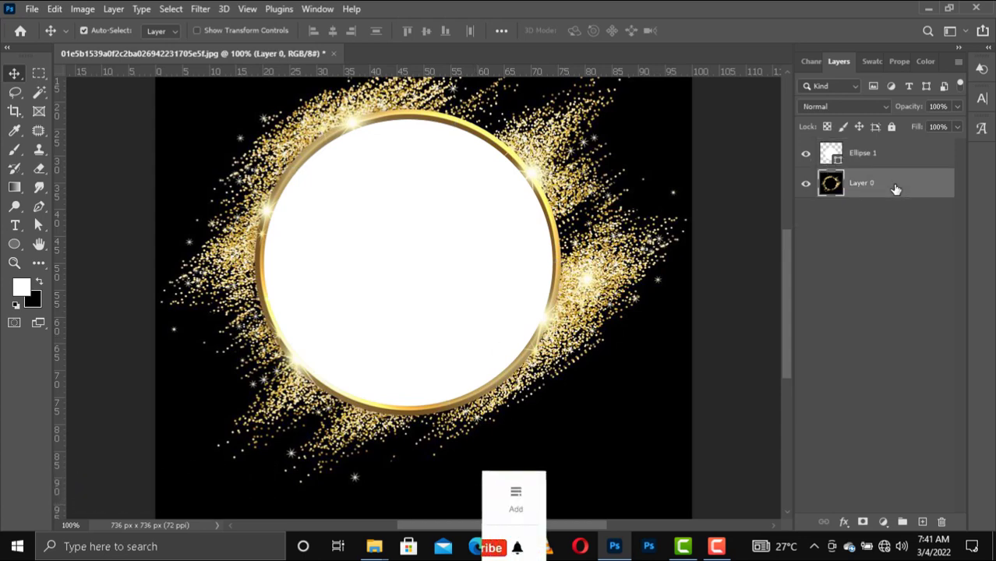
left_click(392, 263)
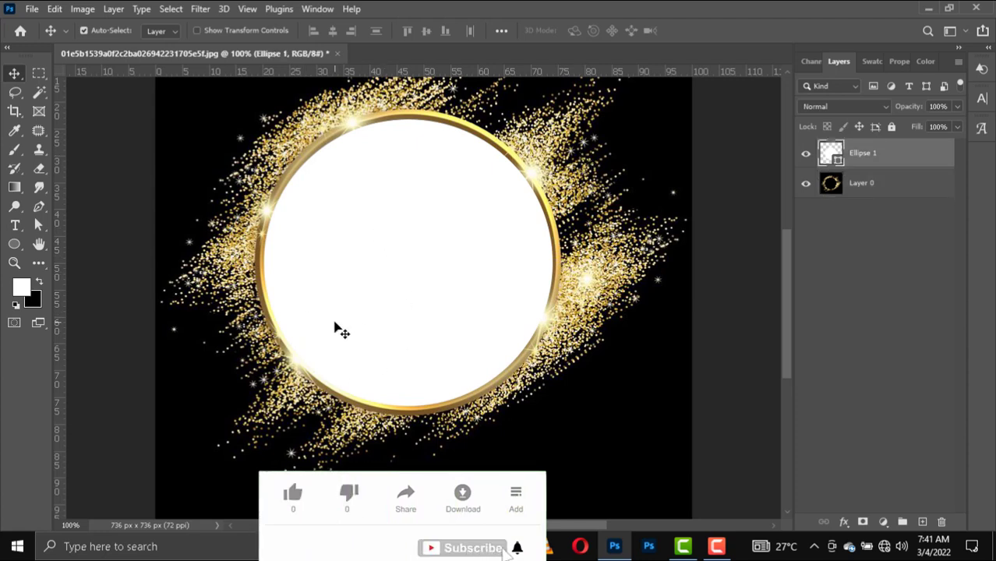
left_click(807, 158)
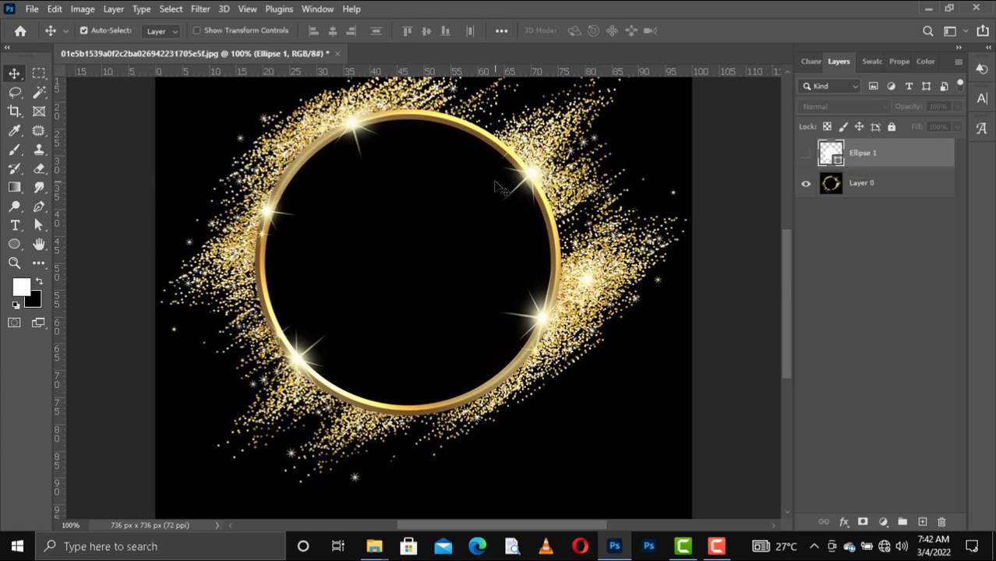
left_click(807, 155)
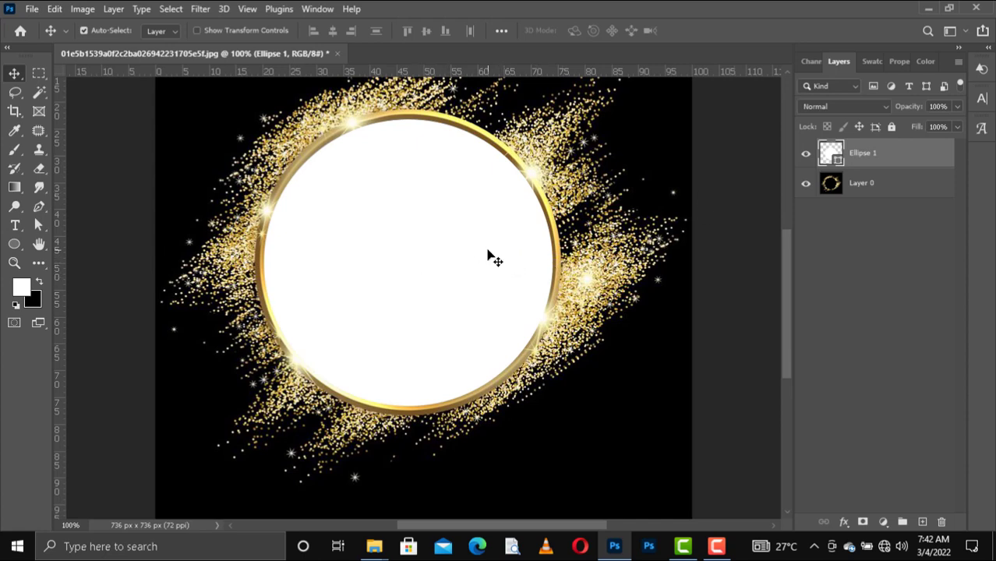
Set the ellipse's fill to black.
key("u")
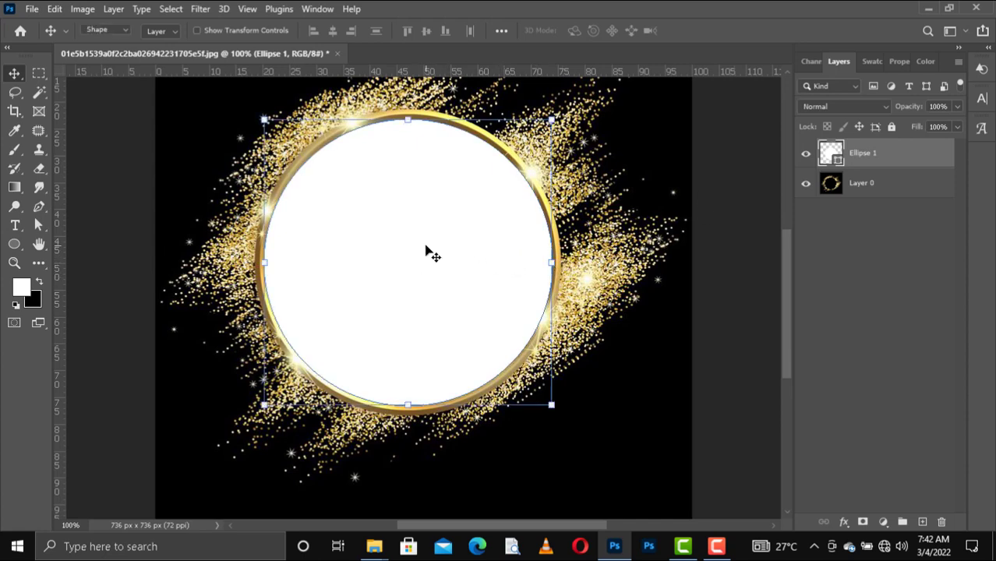
left_click(163, 31)
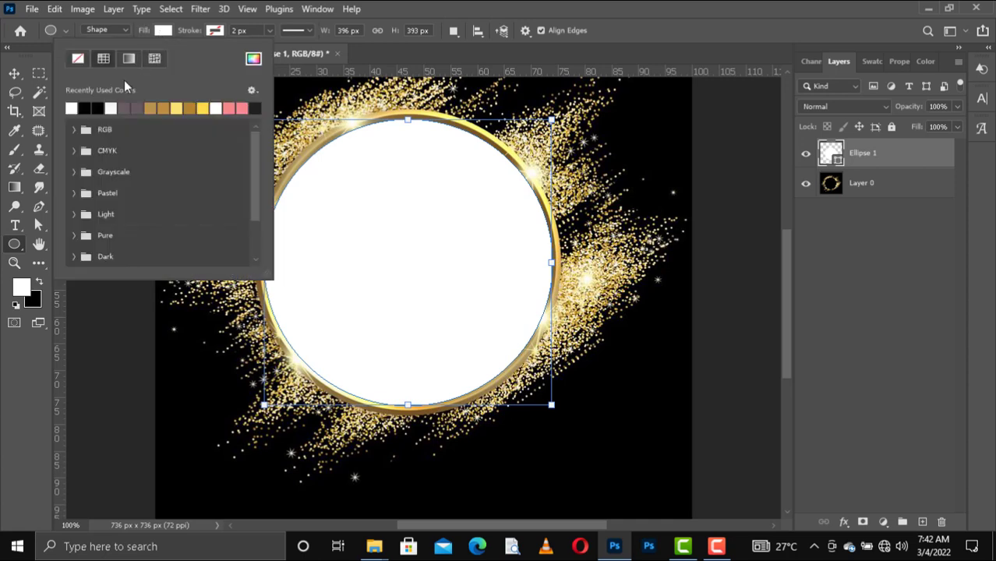
left_click(85, 108)
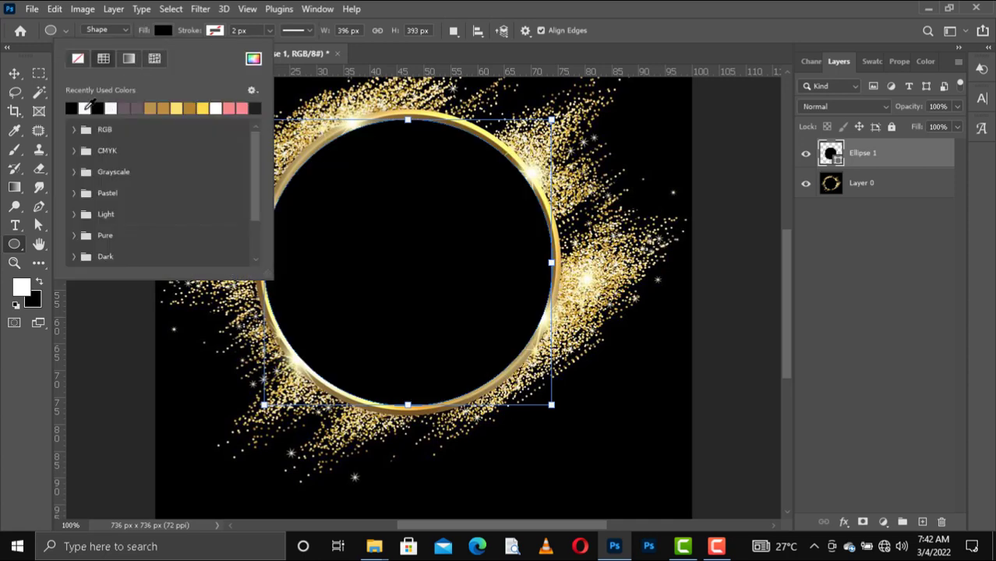
left_click(14, 72)
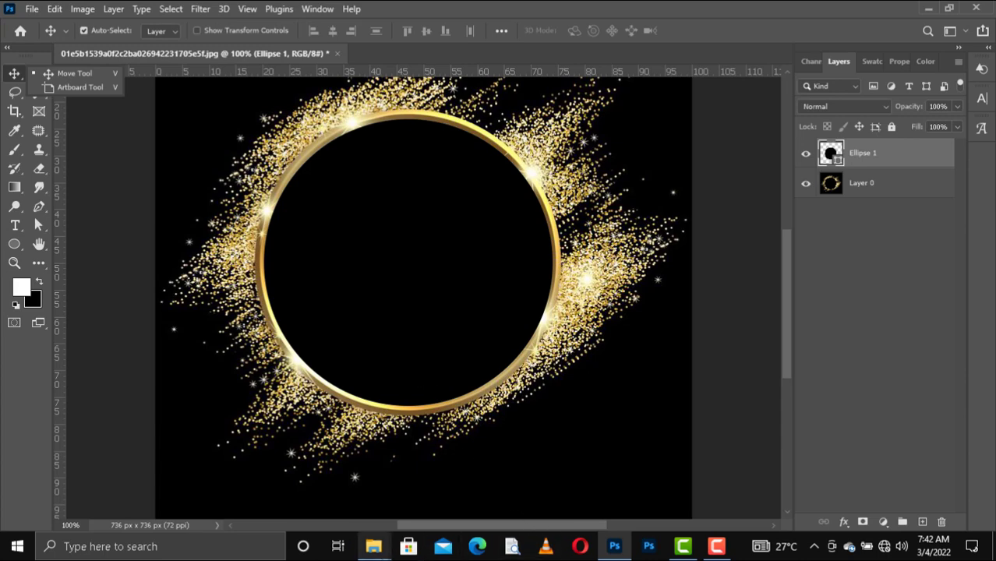
Place the woman's portrait PNG from the Desktop folder into the ring document.
mouse_move(373, 546)
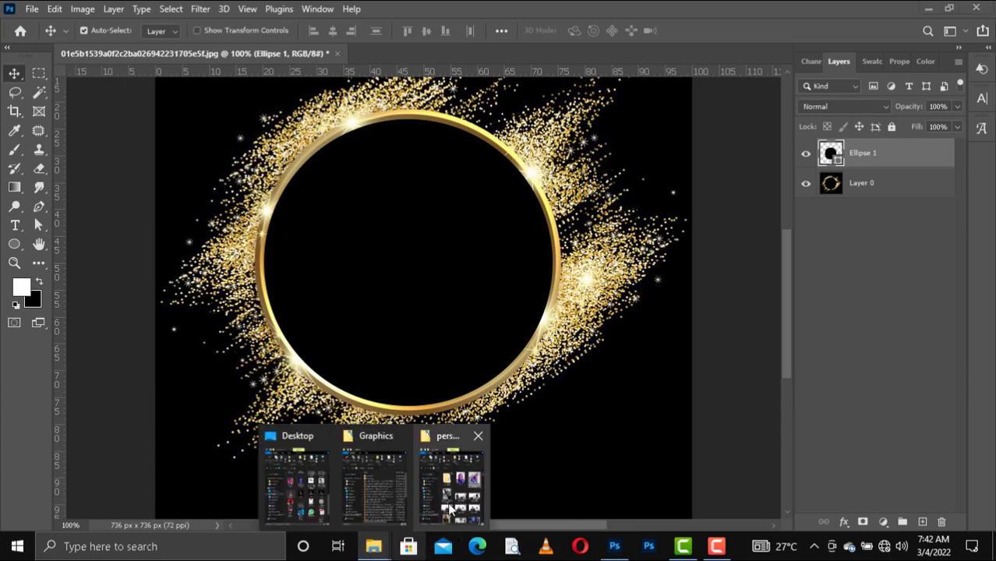
left_click(316, 498)
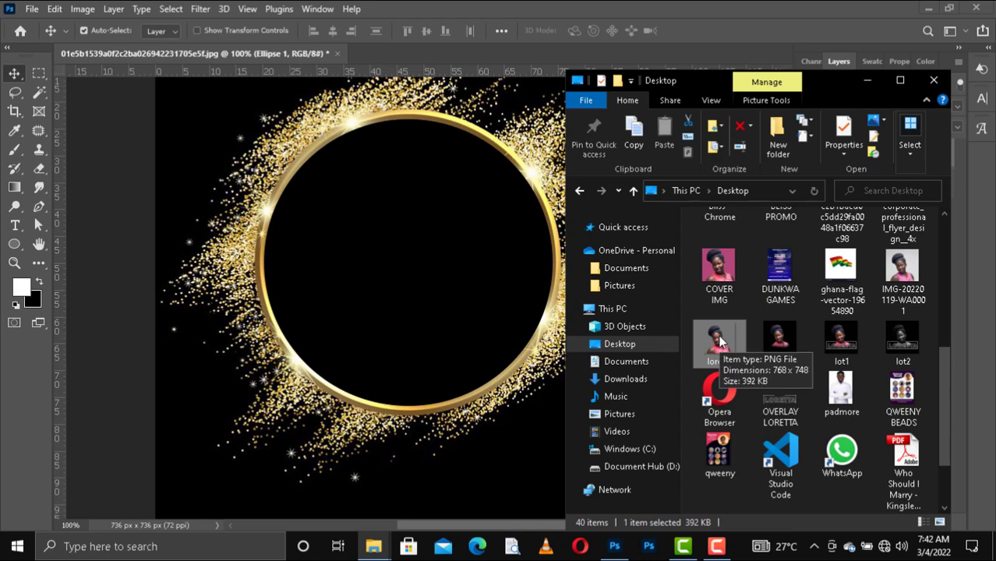
left_click_drag(718, 341, 411, 307)
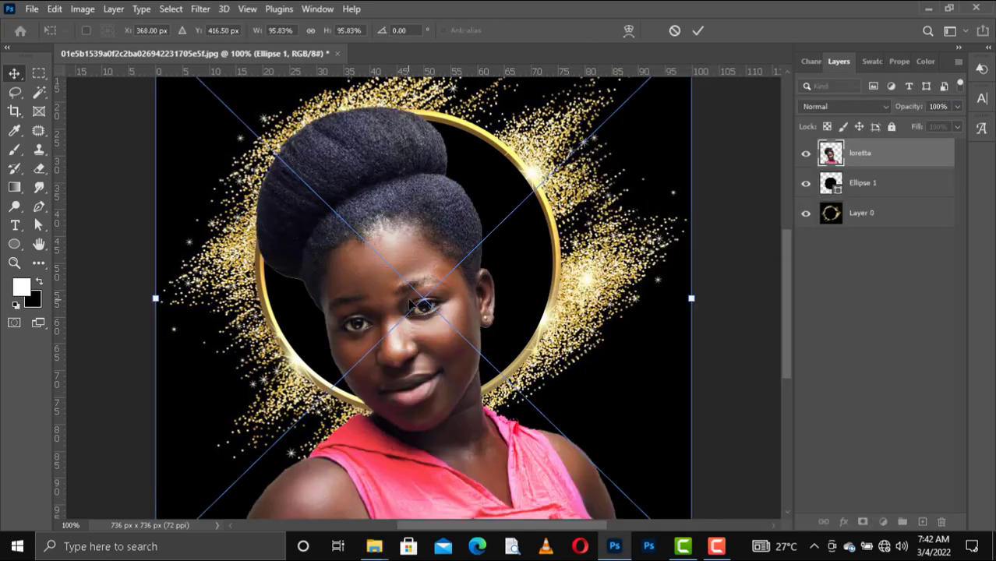
Scale the placed portrait proportionally to about 53.4% and flip it horizontally.
mouse_move(691, 298)
left_mouse_down()
mouse_move(586, 273)
mouse_move(692, 298)
left_mouse_up()
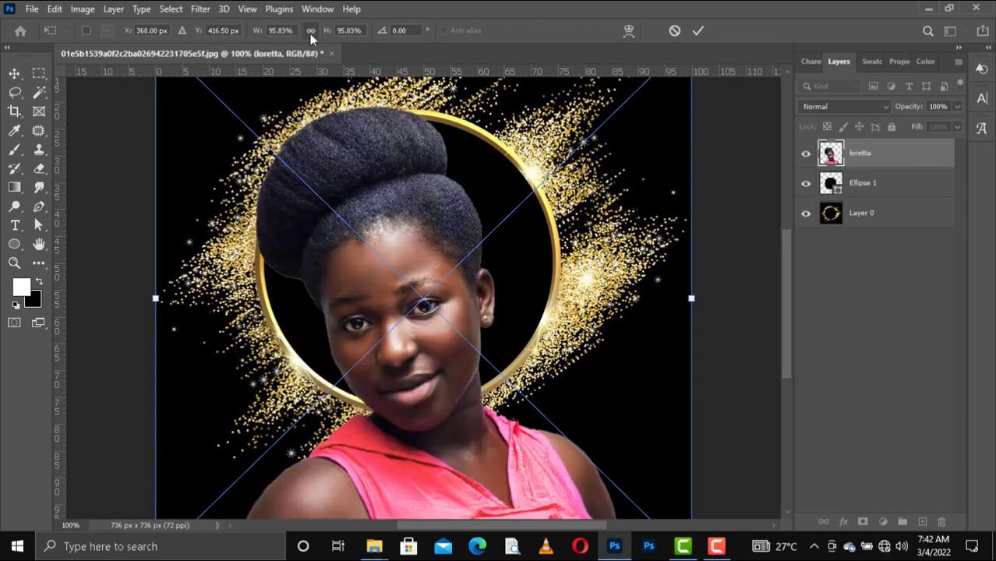
left_click(310, 31)
left_click_drag(691, 303, 473, 309)
right_click(304, 107)
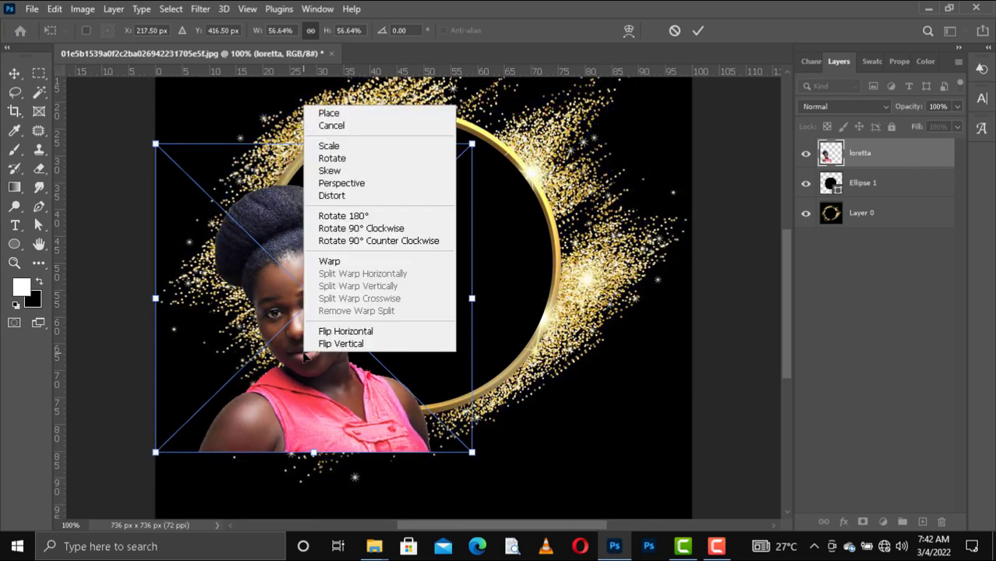
left_click(349, 334)
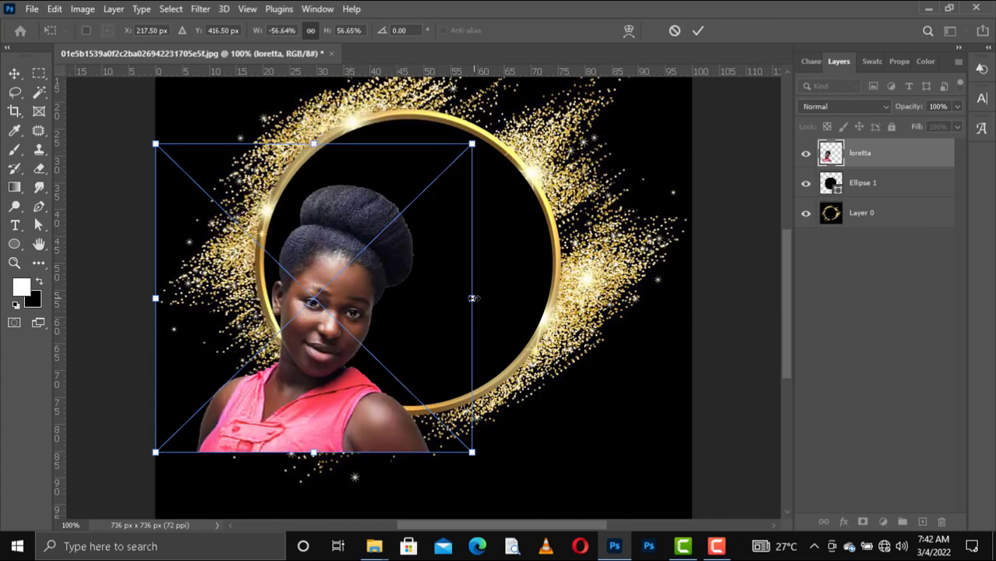
left_click_drag(473, 298, 454, 298)
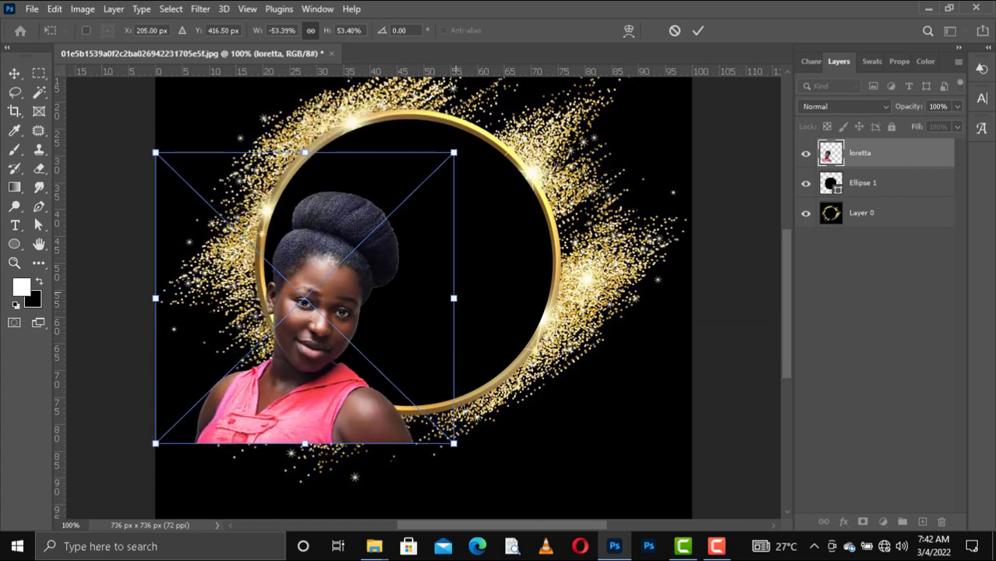
Tilt the portrait about 4° counterclockwise, move it inside the gold ring, and apply the transform.
left_click_drag(551, 141, 540, 124)
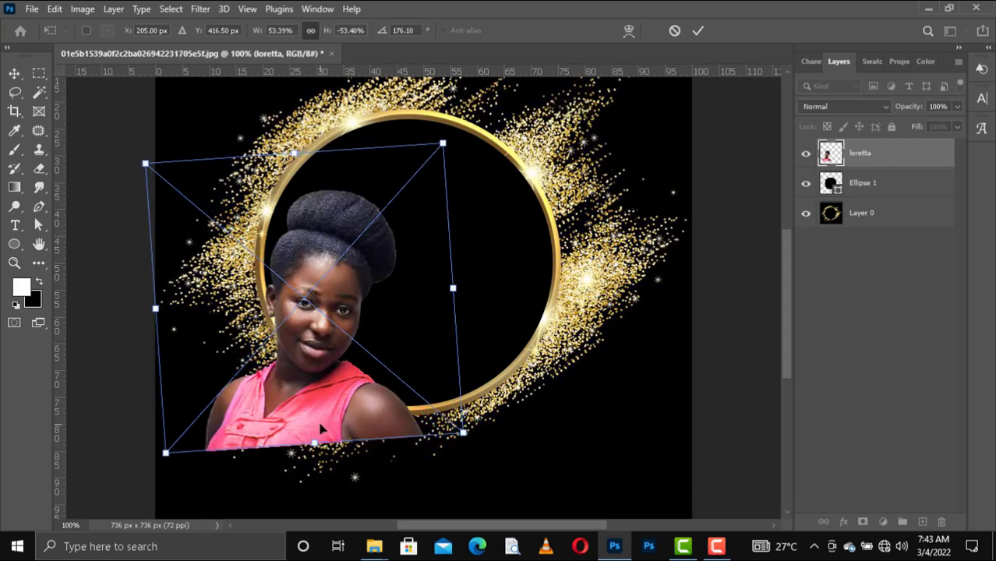
left_click_drag(323, 429, 415, 392)
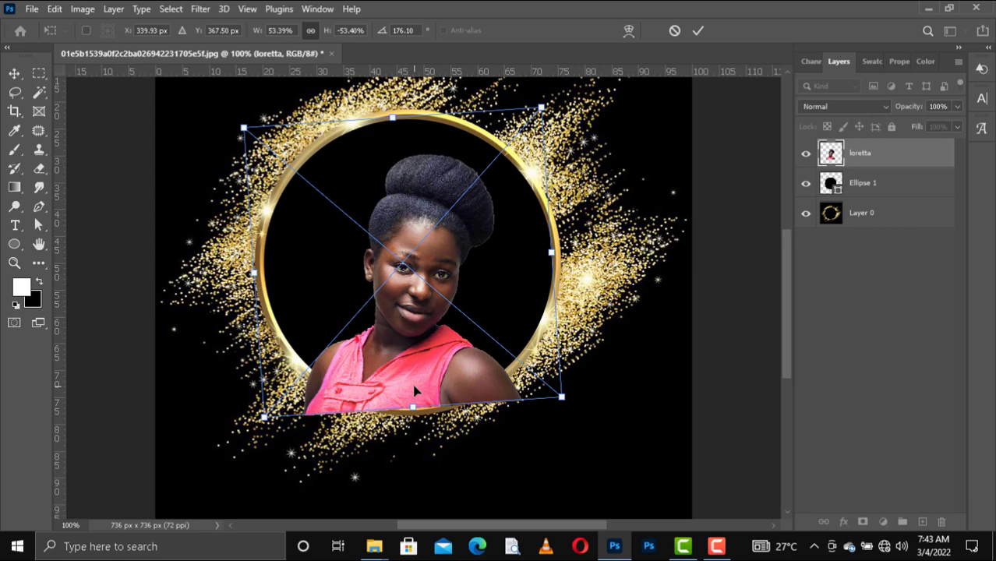
left_click_drag(416, 386, 411, 387)
key("Return")
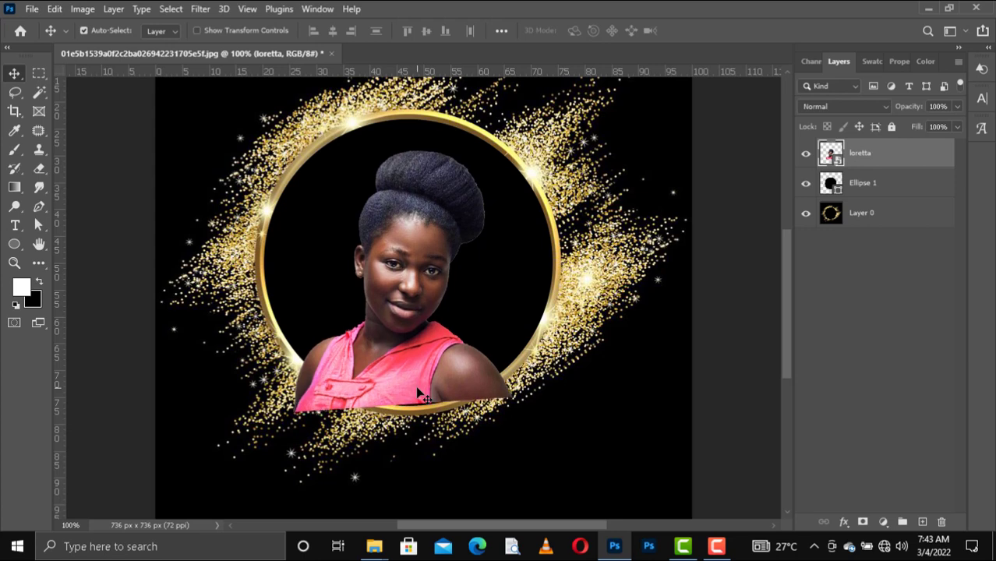
Clip the portrait layer to the black ellipse with a clipping mask and nudge it slightly down to meet the ring.
right_click(868, 159)
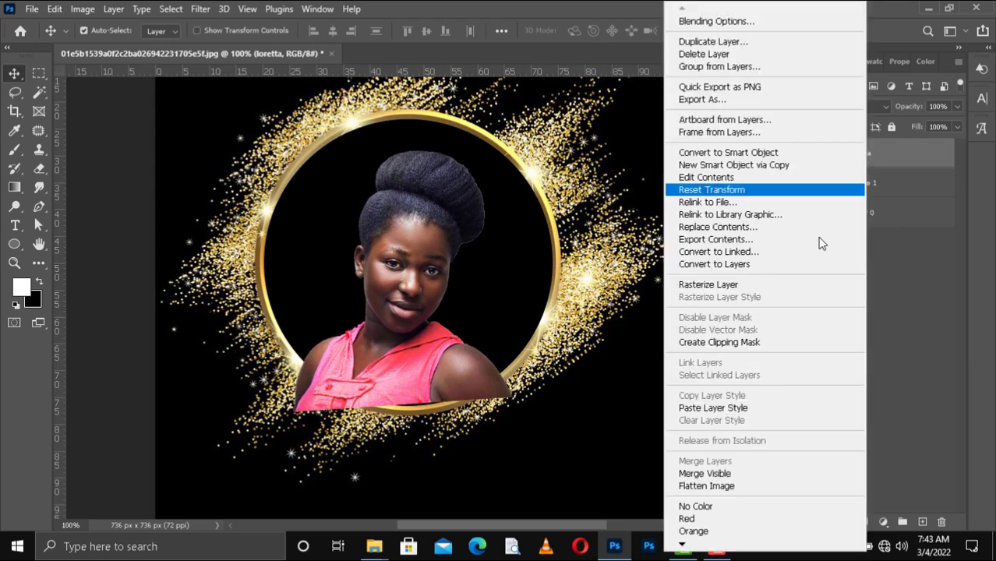
left_click(727, 343)
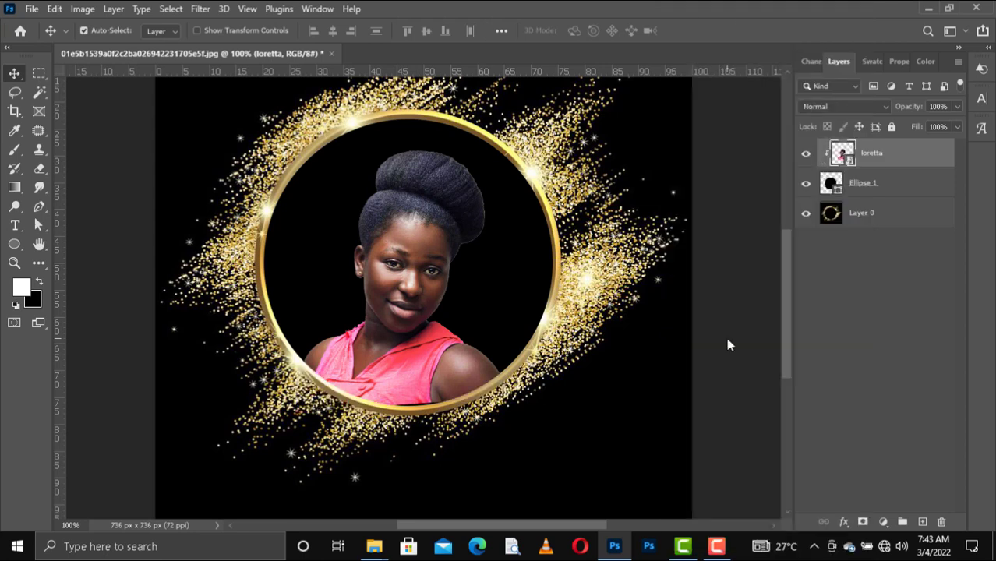
key("Down")
key("Down")
key("Down")
key("Down")
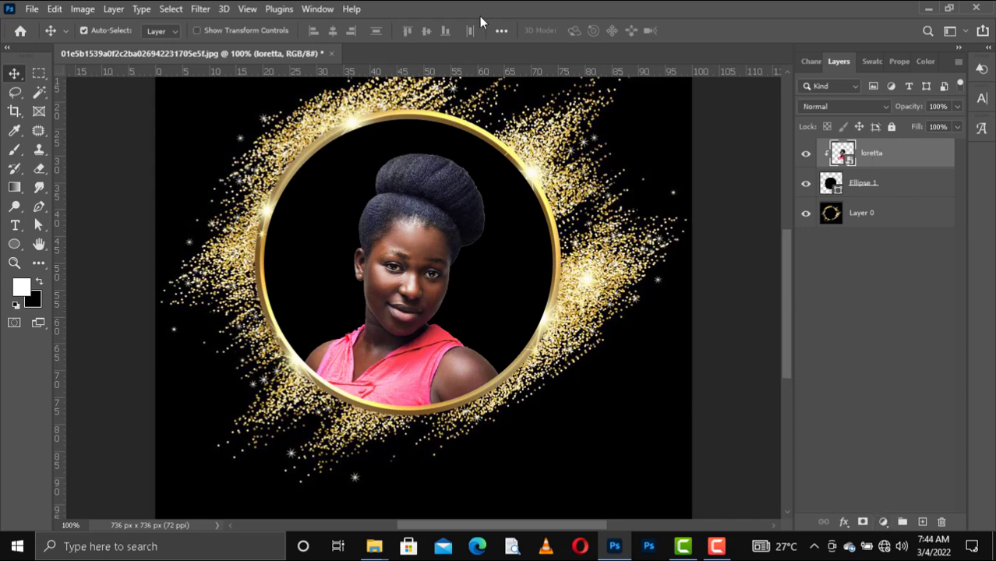
Open a Black & White adjustment for the portrait layer, keeping the portrait in view beside its settings.
left_click(86, 11)
left_click(87, 11)
left_click(92, 11)
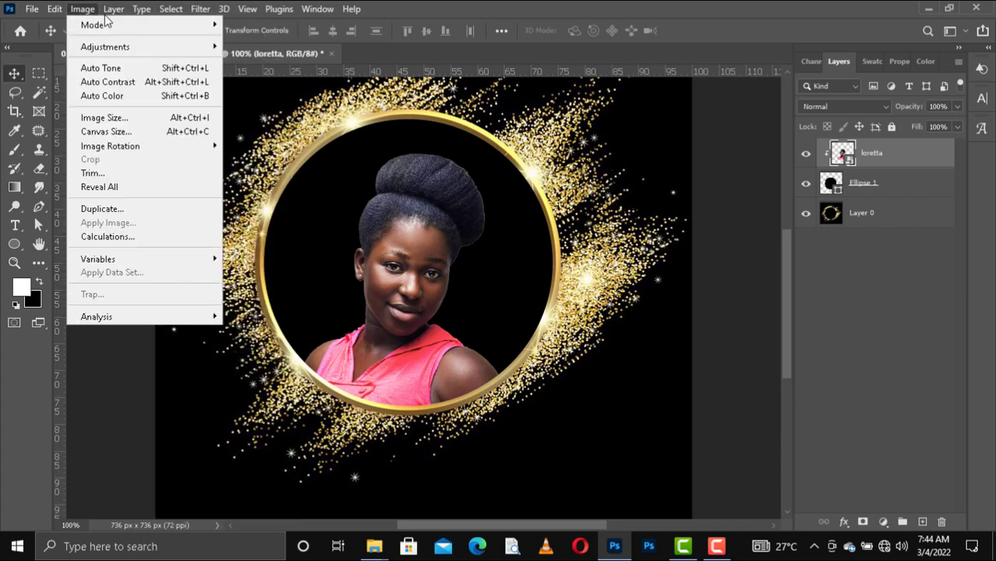
mouse_move(143, 49)
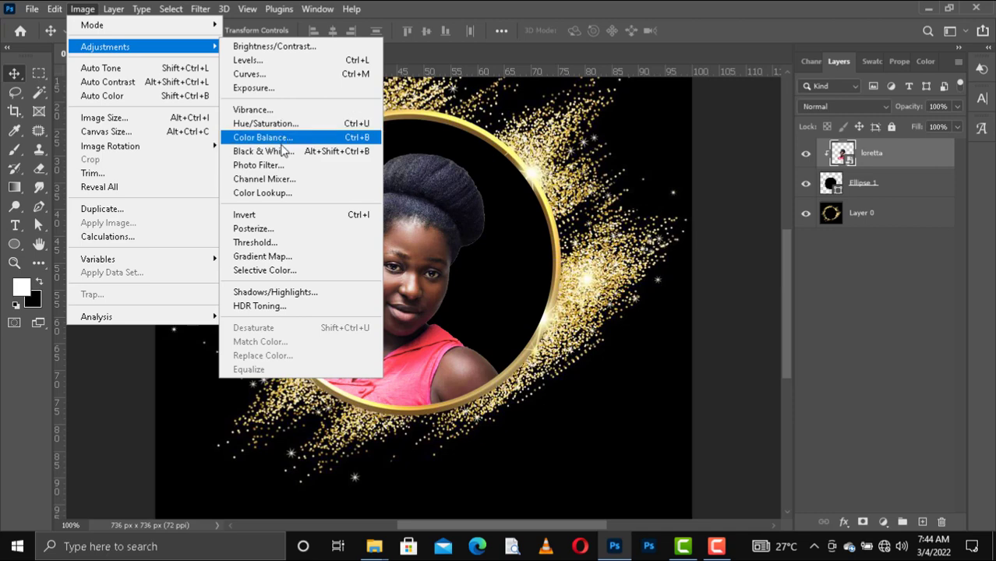
left_click(283, 156)
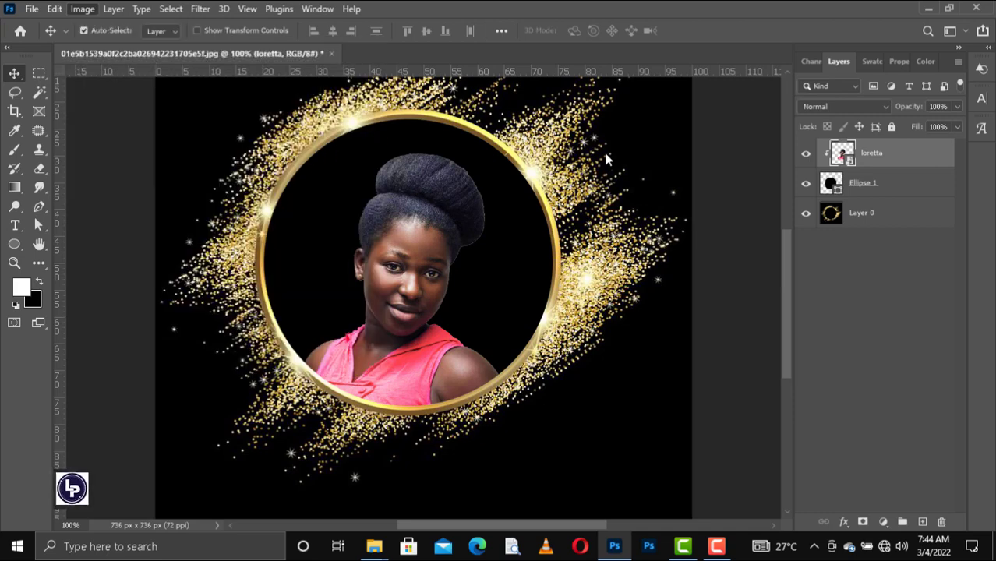
left_click_drag(504, 32, 669, 70)
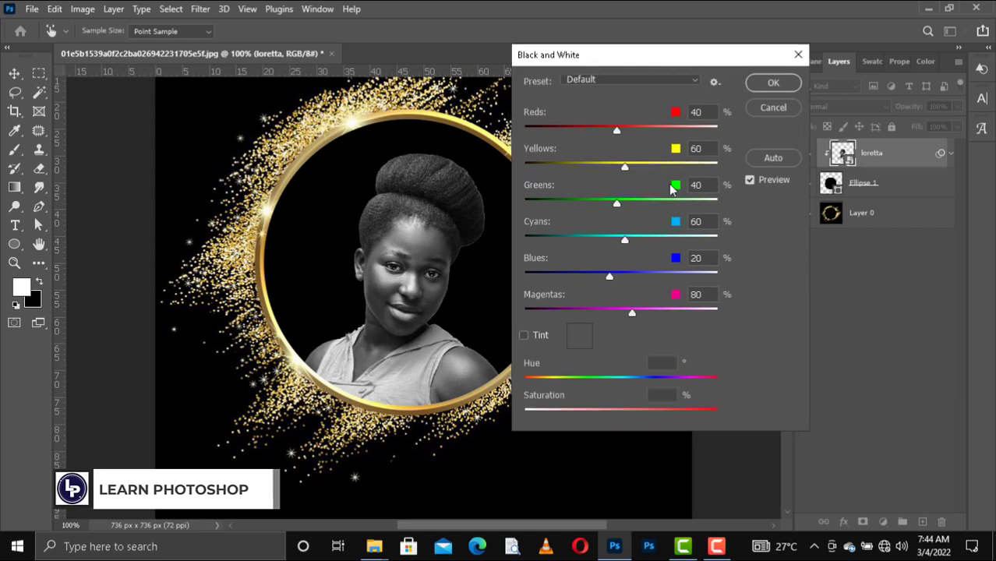
Try Reds at 89% and 30%, followed by the Red Filter and Blue Filter presets, on the portrait.
left_click(635, 128)
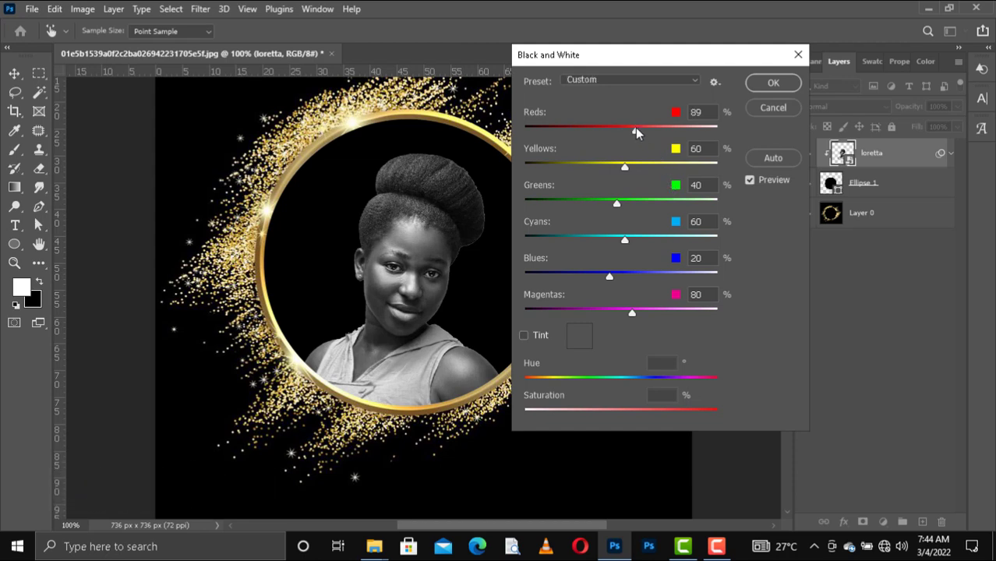
left_click_drag(636, 129, 613, 126)
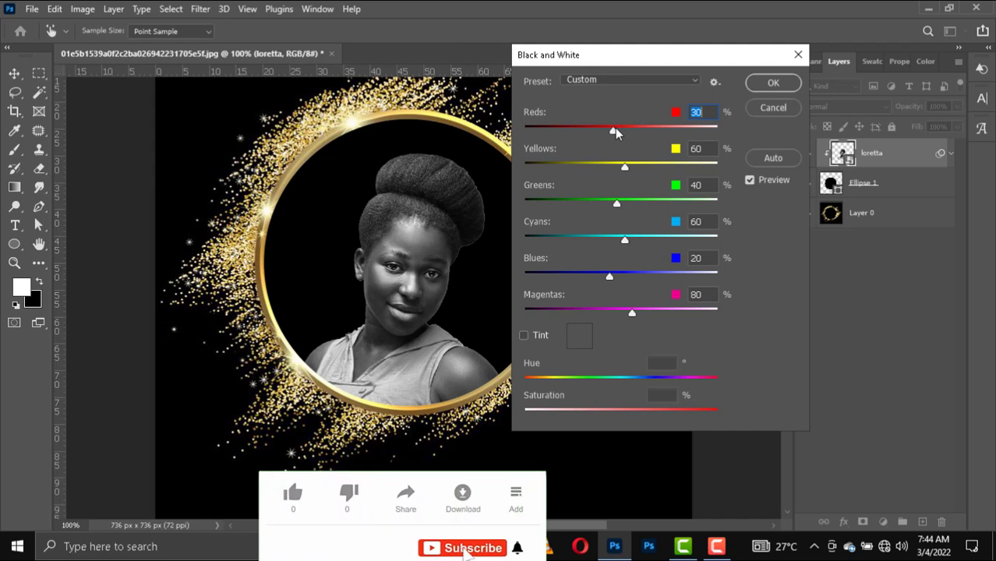
left_click(633, 79)
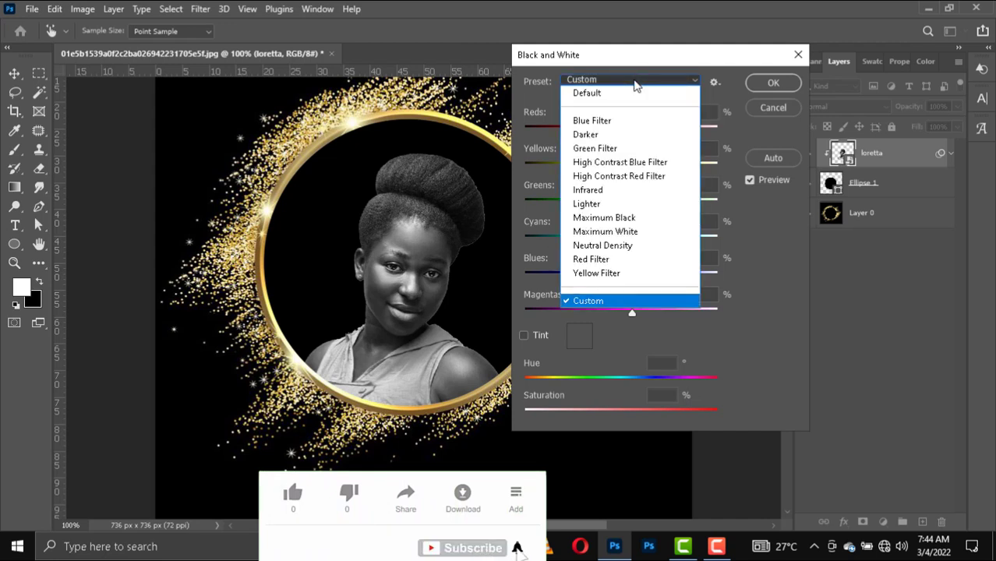
left_click(633, 79)
left_click(634, 80)
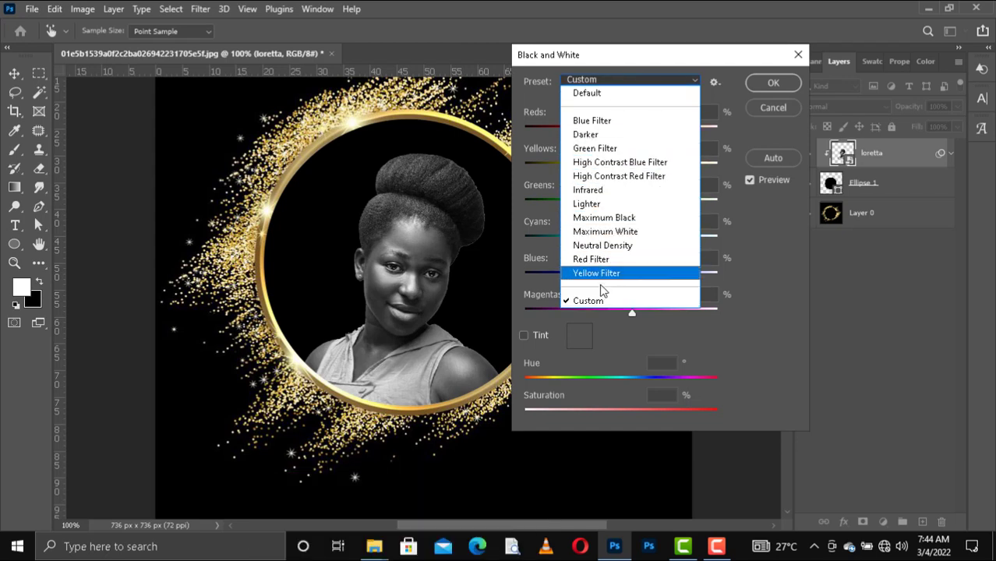
left_click(598, 260)
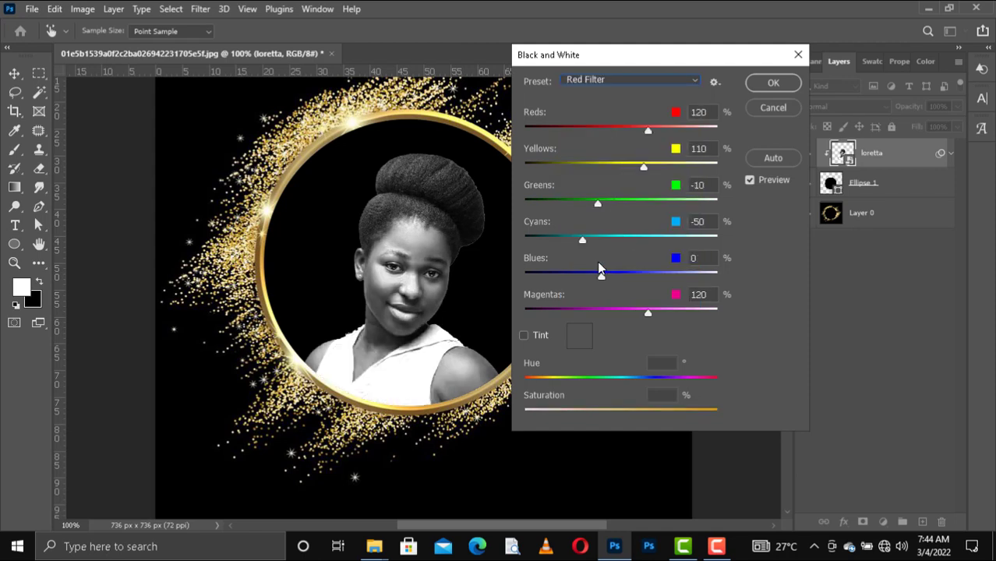
left_click(593, 76)
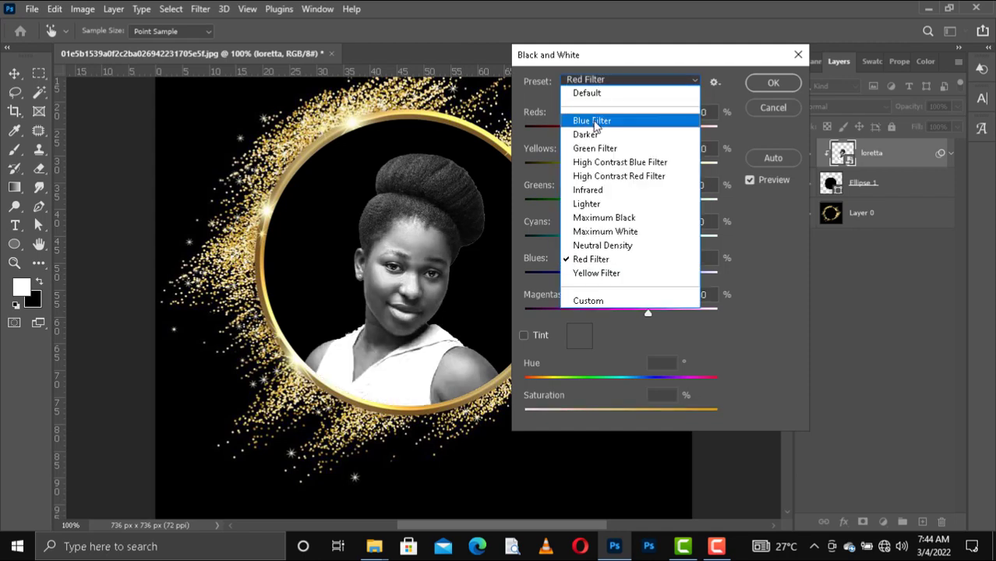
left_click(593, 123)
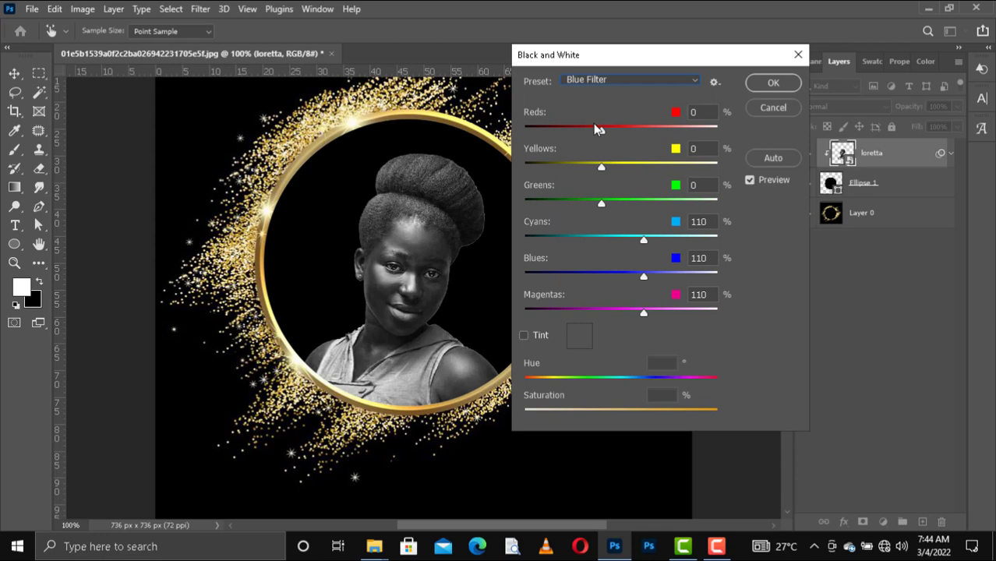
Use the Darker preset with Reds at 43%, slightly raise Yellows and Blues, fine-tune Greens, and apply the black-and-white conversion.
left_click(592, 79)
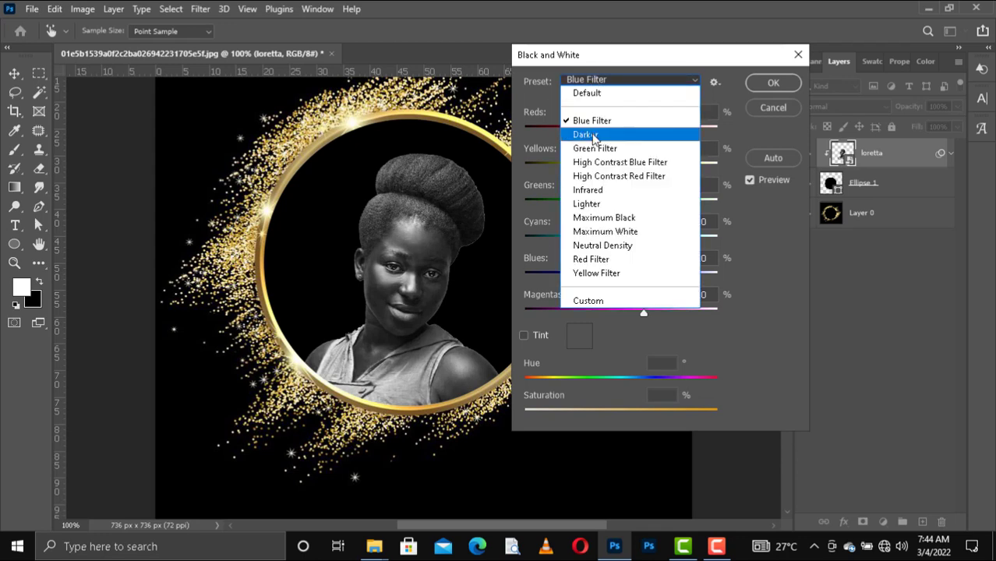
left_click(591, 134)
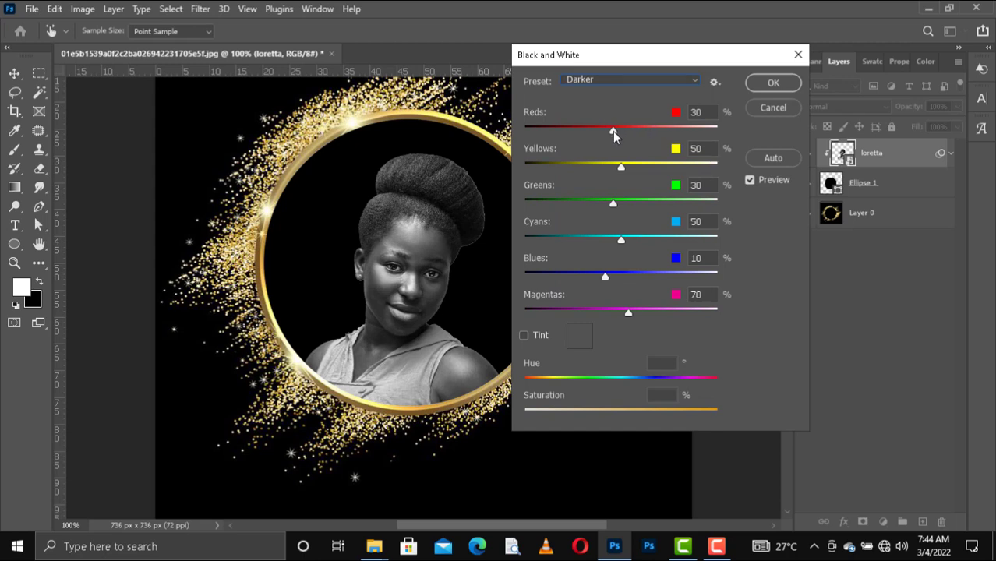
left_click_drag(613, 131, 618, 133)
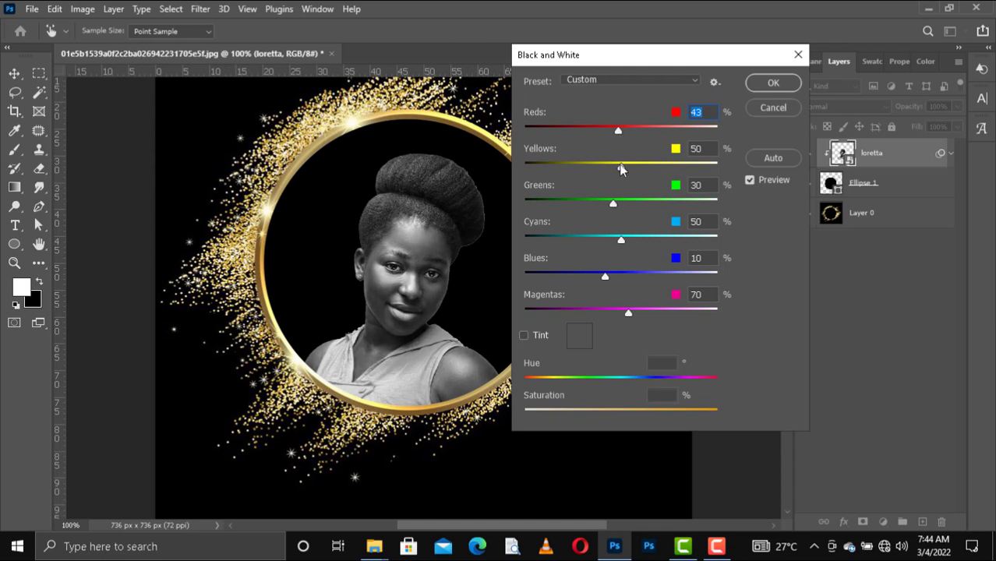
left_click_drag(621, 169, 627, 170)
left_click(625, 167)
left_click_drag(616, 204, 611, 205)
left_click_drag(605, 276, 612, 276)
left_click(771, 87)
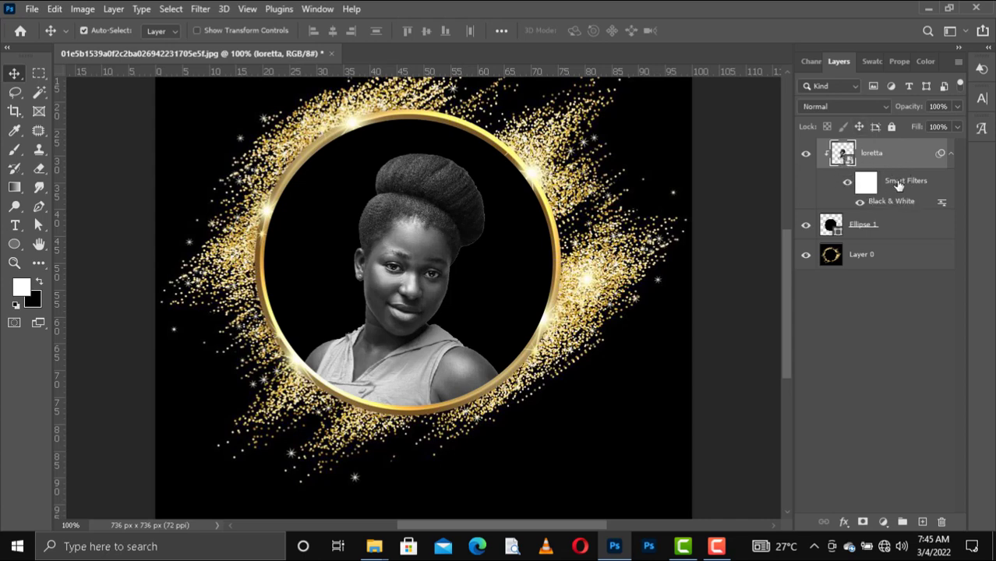
Hide and reshow the portrait's smart filters to compare colour with black and white, and collapse the filter list.
left_click(852, 185)
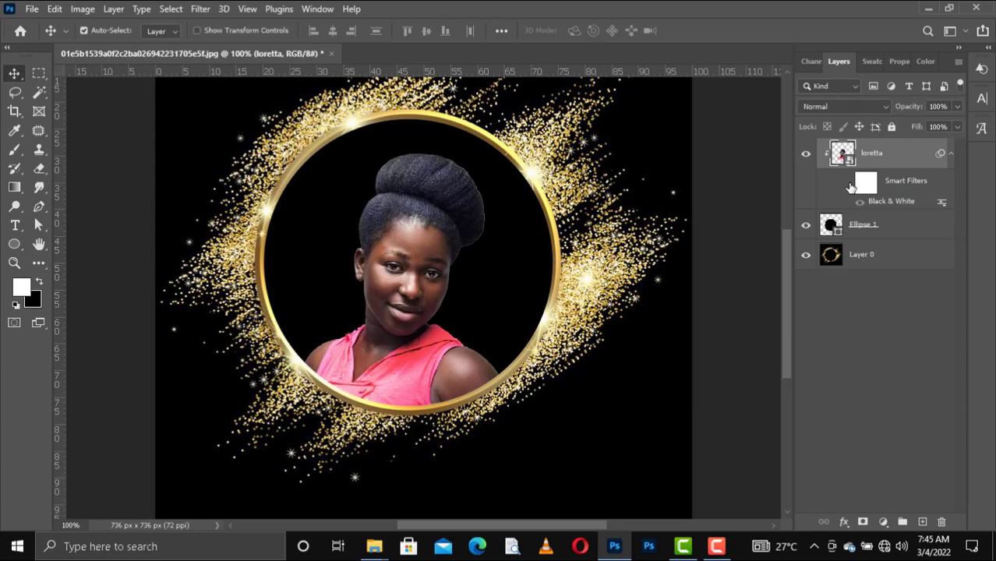
left_click(850, 186)
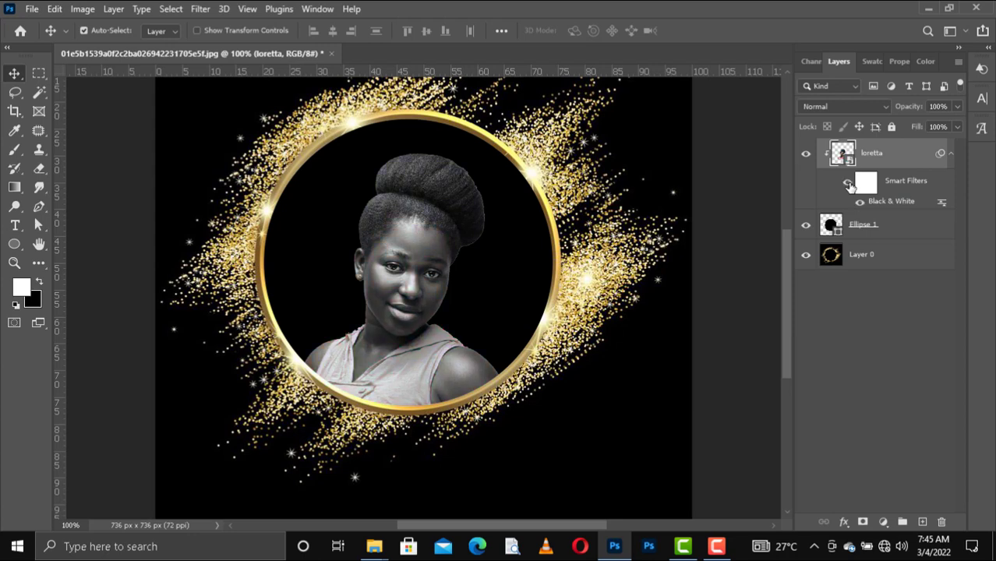
left_click(951, 153)
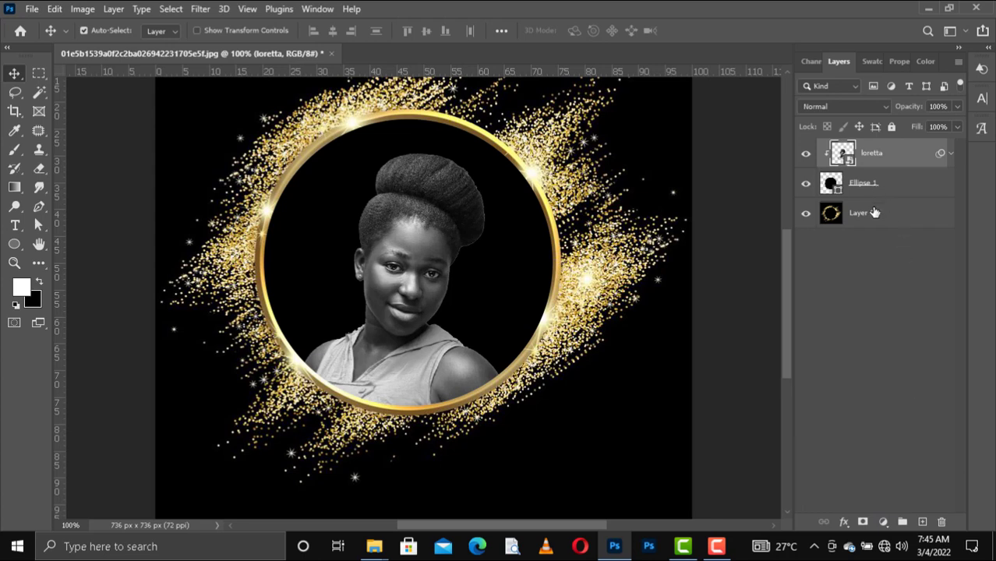
Duplicate the gold ring layer, Layer 0, and move the copy to the top of the layer stack.
left_click(853, 222)
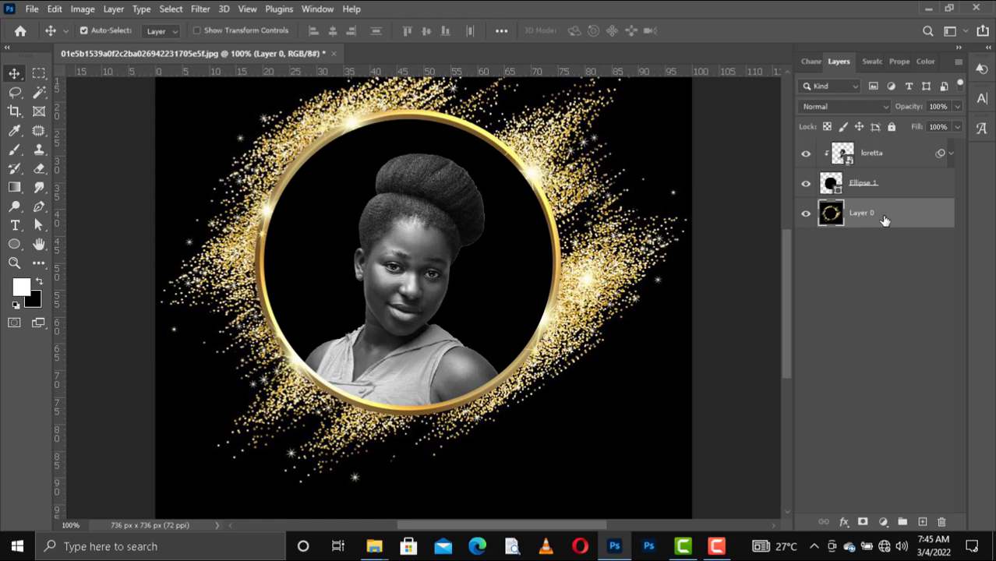
key("ctrl+j")
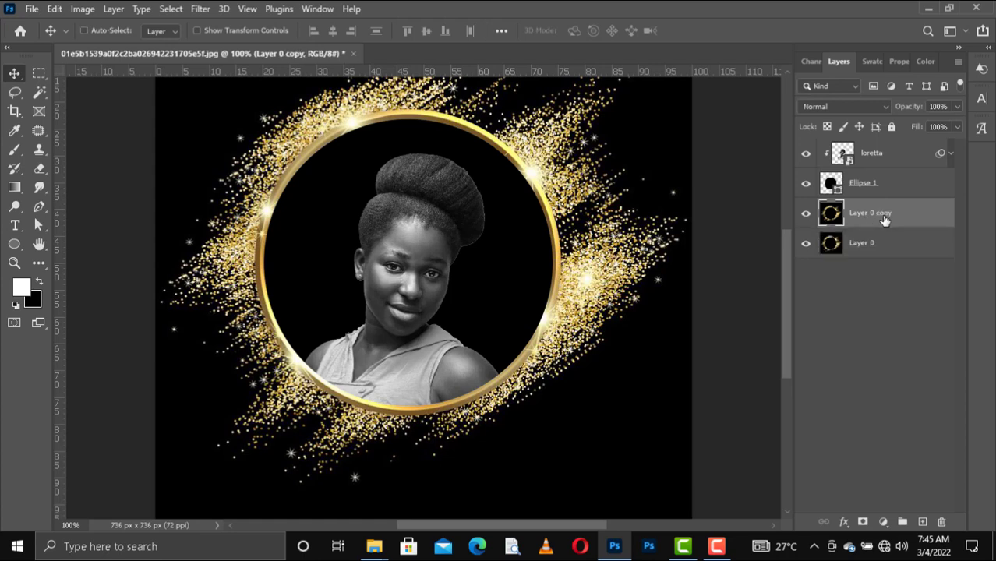
left_click_drag(885, 221, 857, 148)
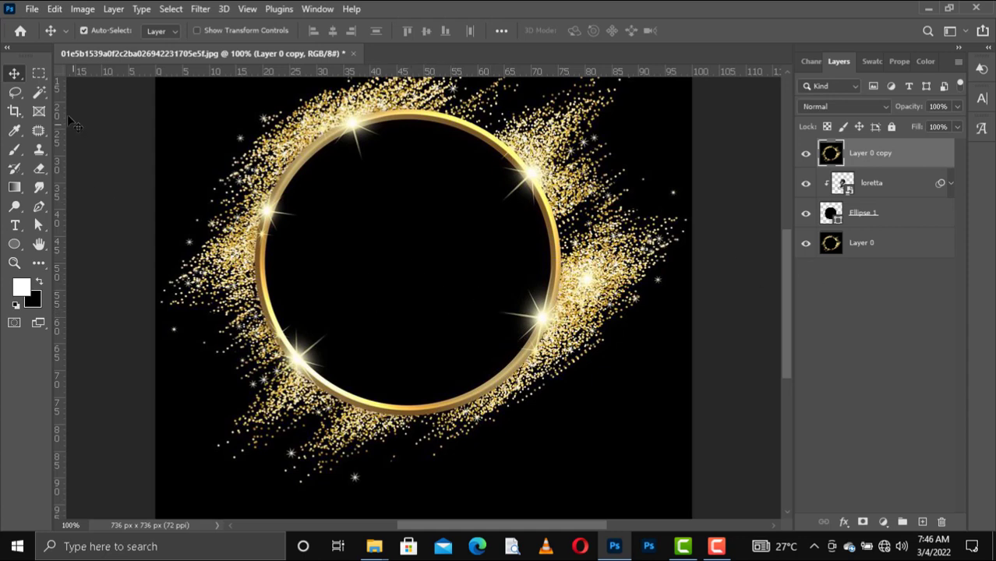
Try a Magic Wand selection of the black area inside the ring on the top copy, and deselect it.
left_click(40, 97)
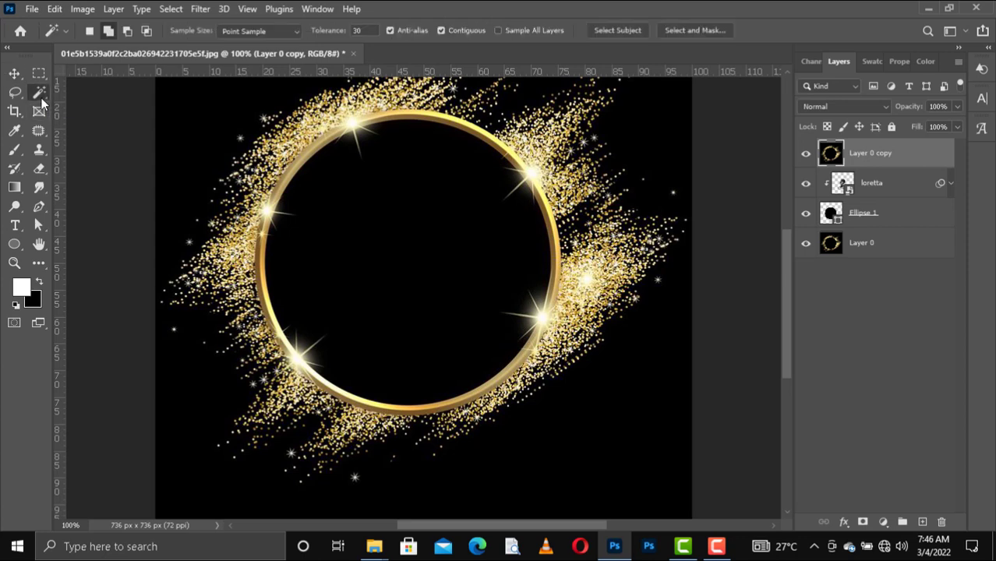
right_click(45, 94)
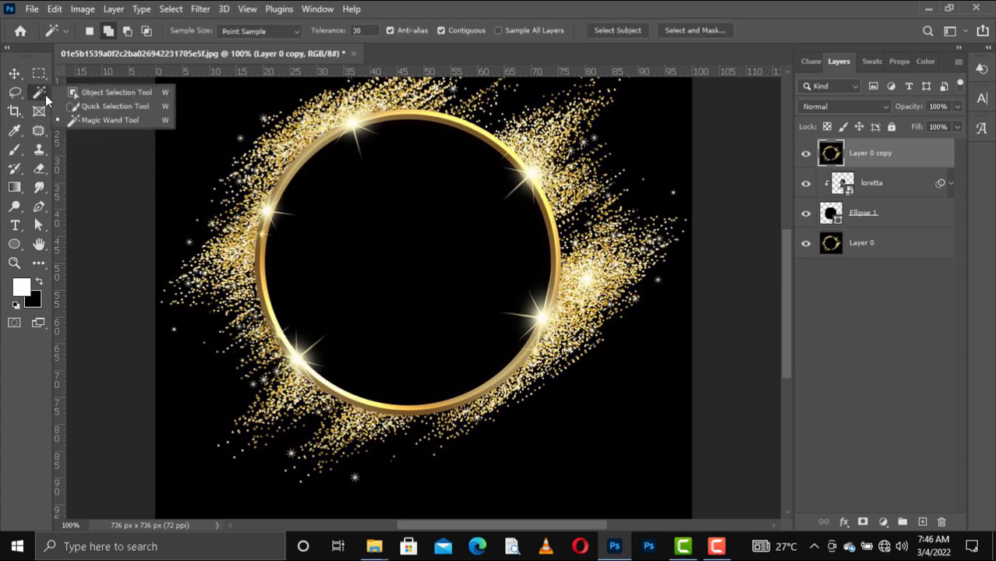
left_click(111, 117)
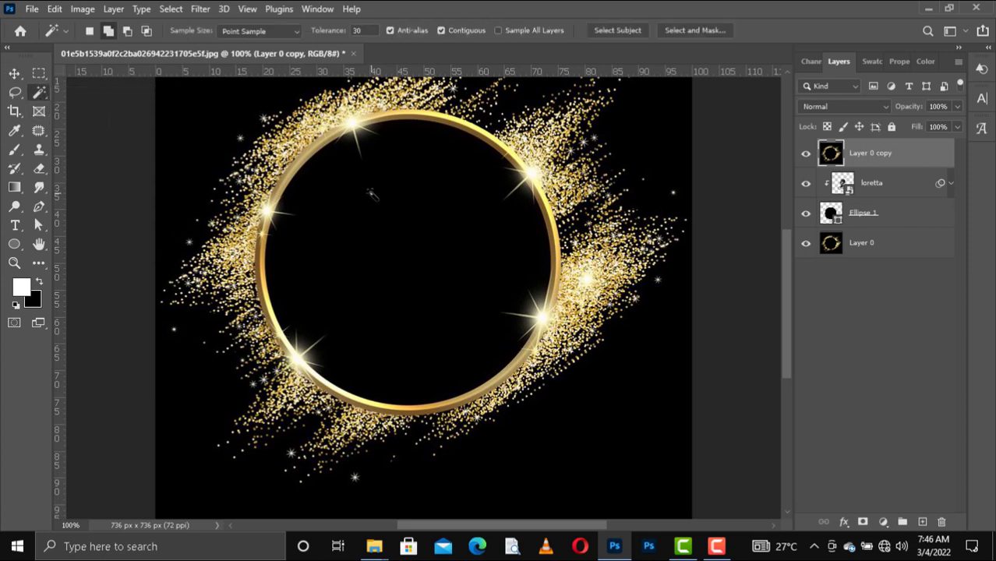
left_click(376, 196)
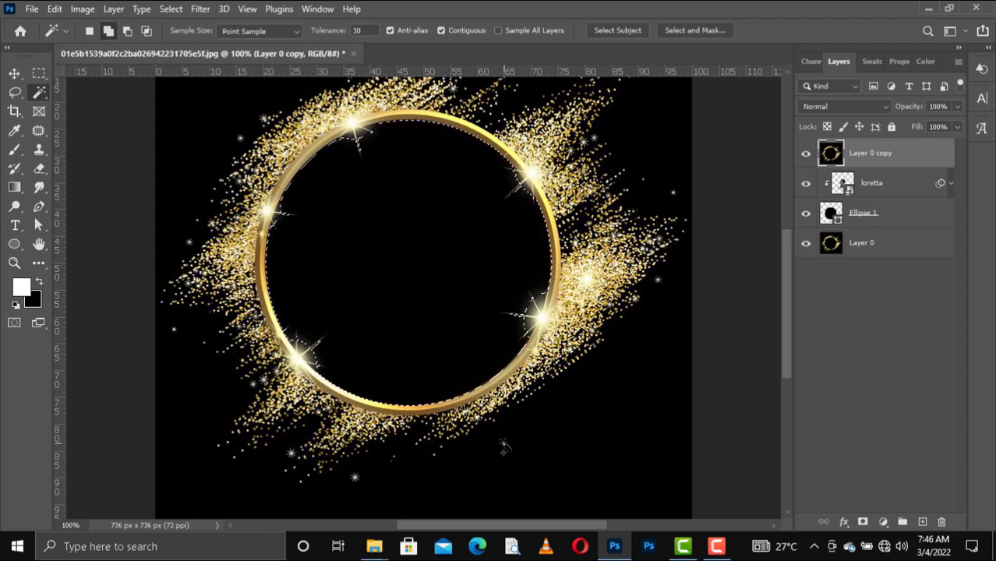
key("ctrl+d")
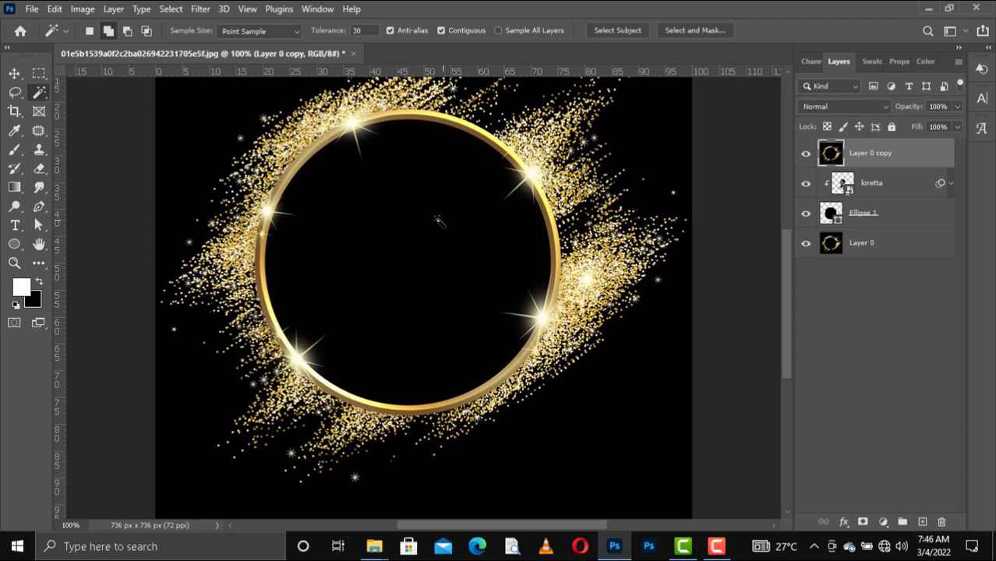
key("v")
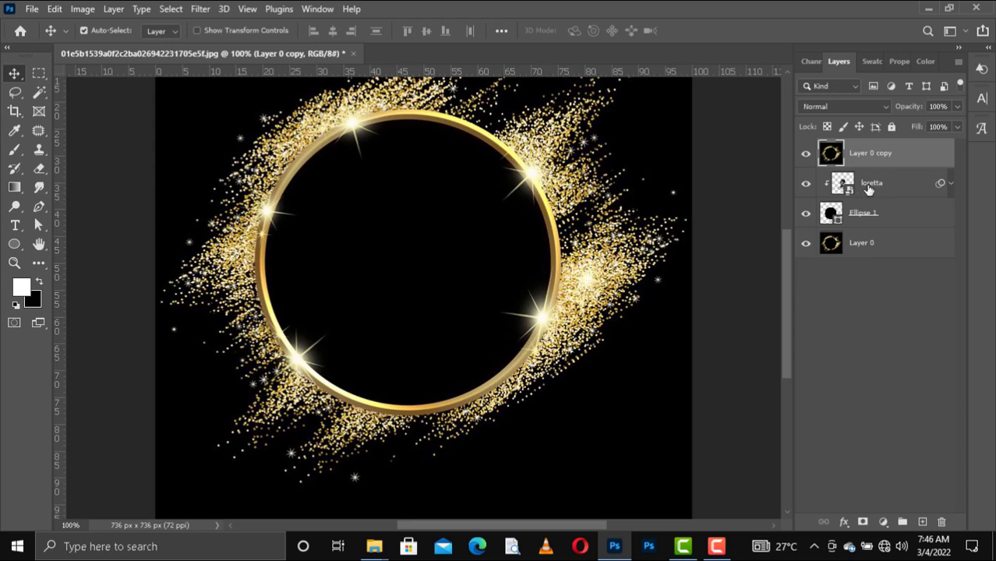
Set the blend mode of the top ring layer, Layer 0 copy, to Lighten.
left_click(838, 109)
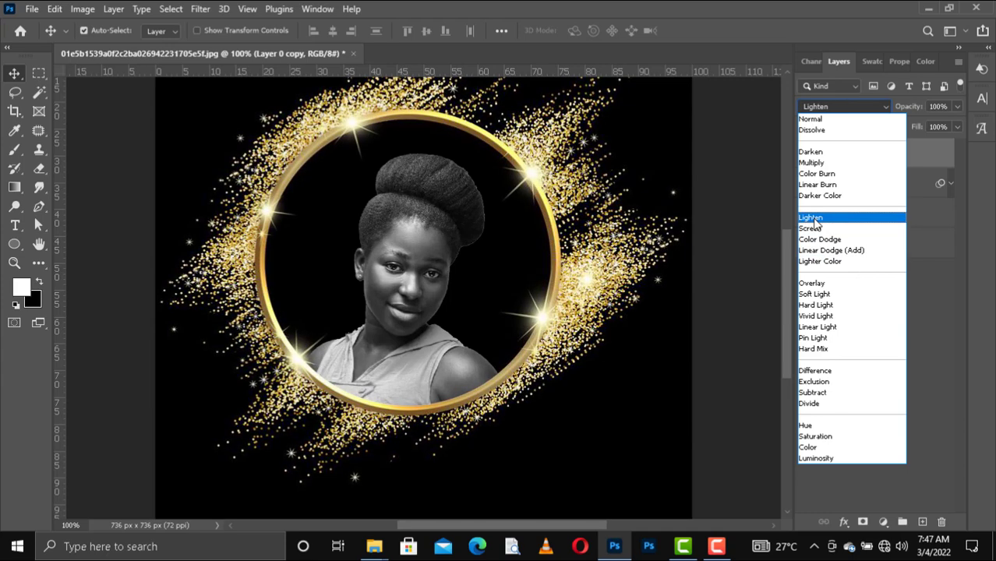
left_click(815, 220)
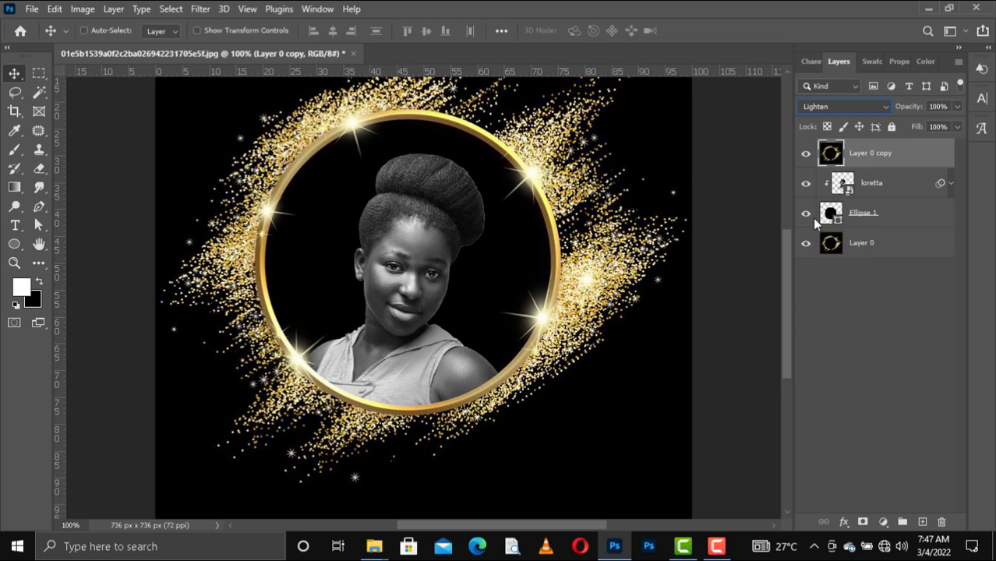
scroll(628, 303, "down", 3)
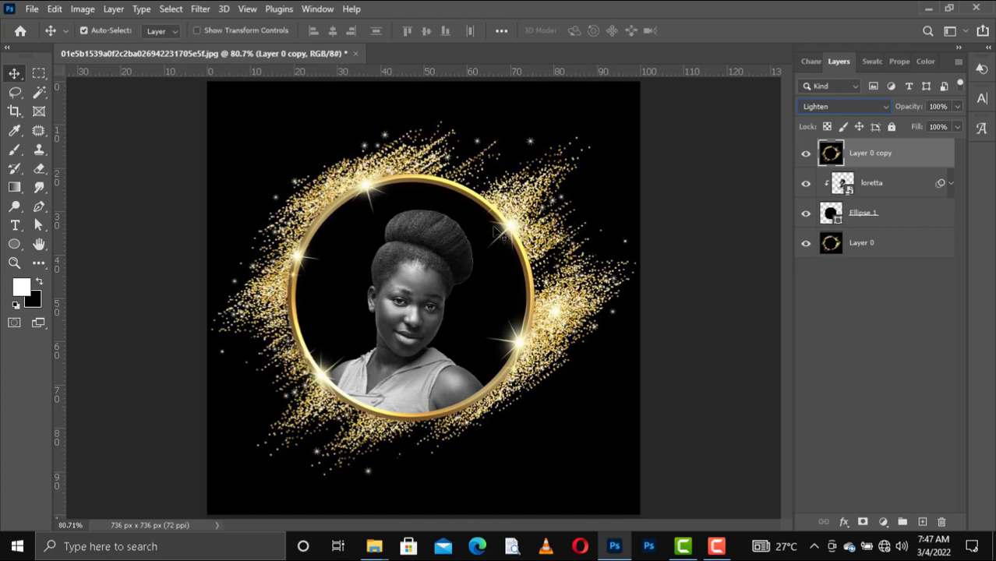
Hide and reshow the top ring copy to compare, try shifting it slightly sideways, and undo the move.
left_click(806, 155)
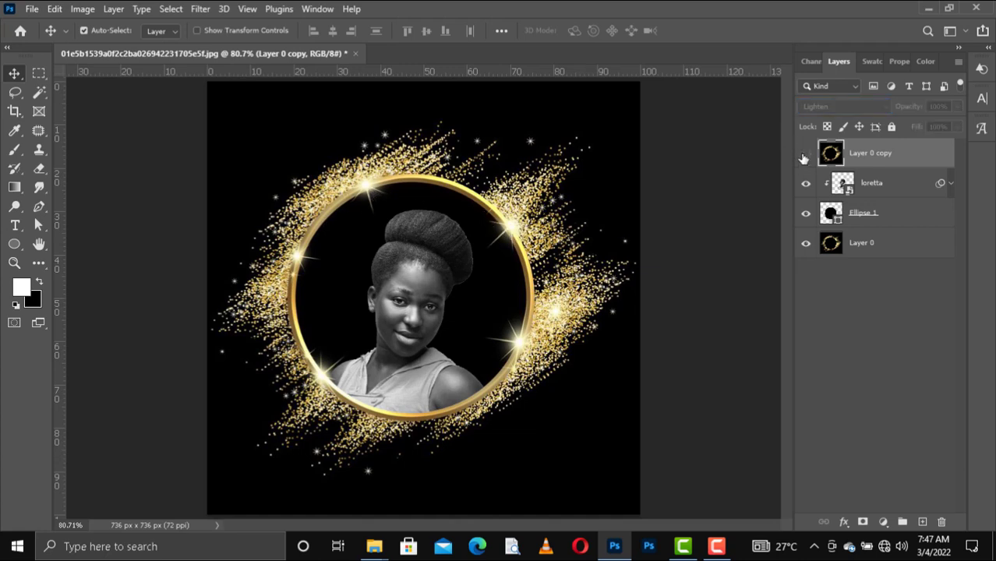
left_click(805, 155)
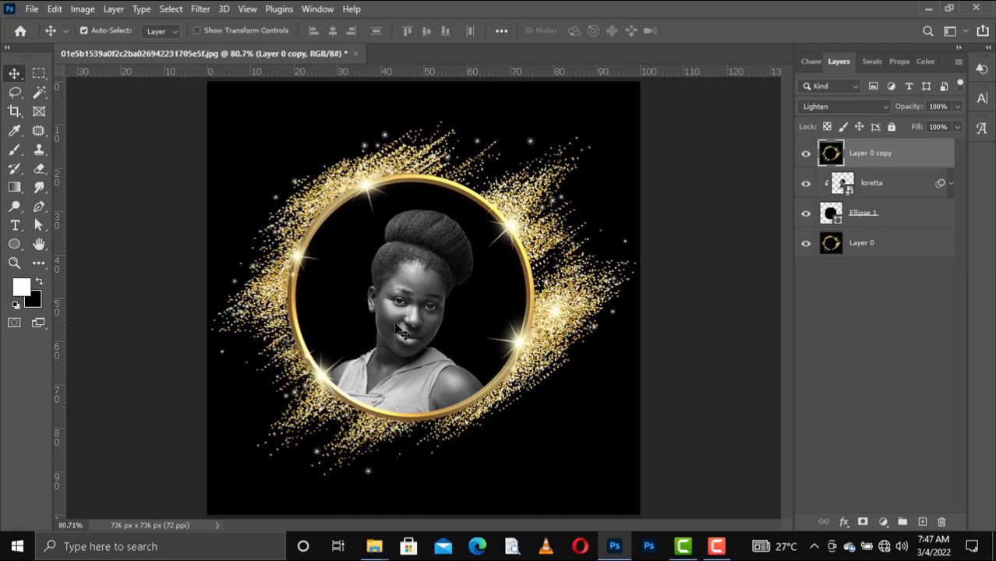
left_click_drag(401, 328, 386, 327)
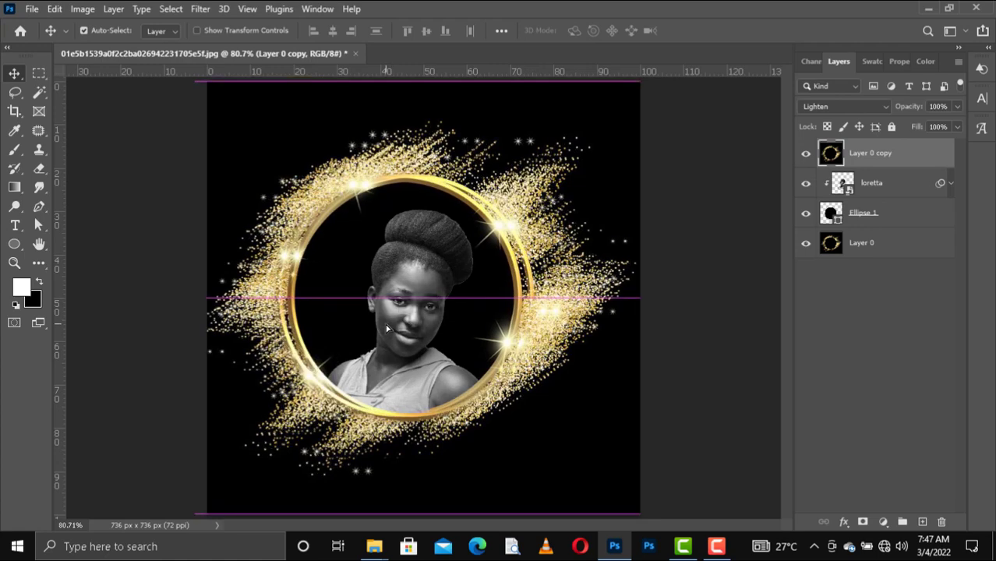
key("ctrl+z")
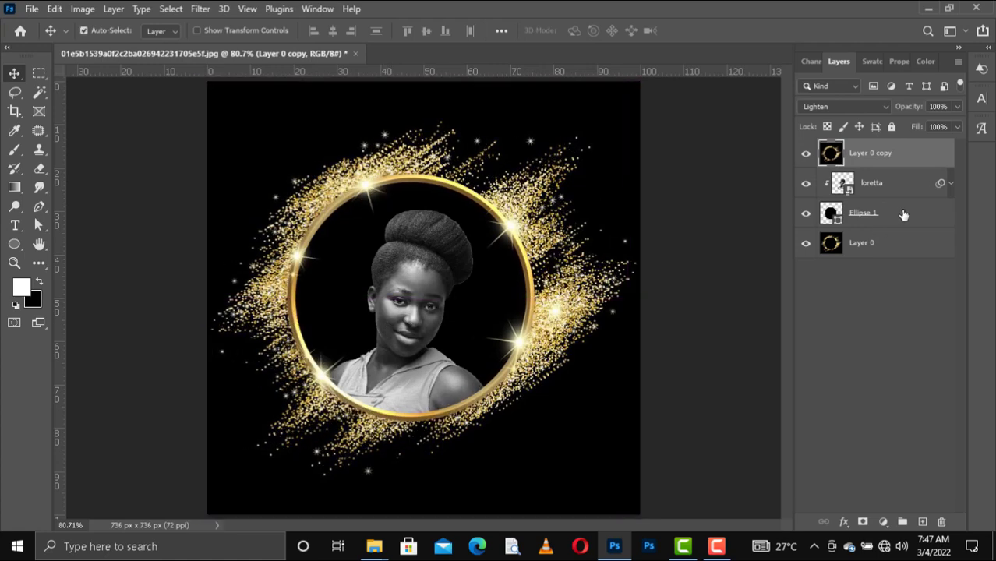
Enlarge the clipped portrait to about 58% and reposition it inside the ring at about X 303 px, Y 354 px.
left_click(858, 191)
key("ctrl")
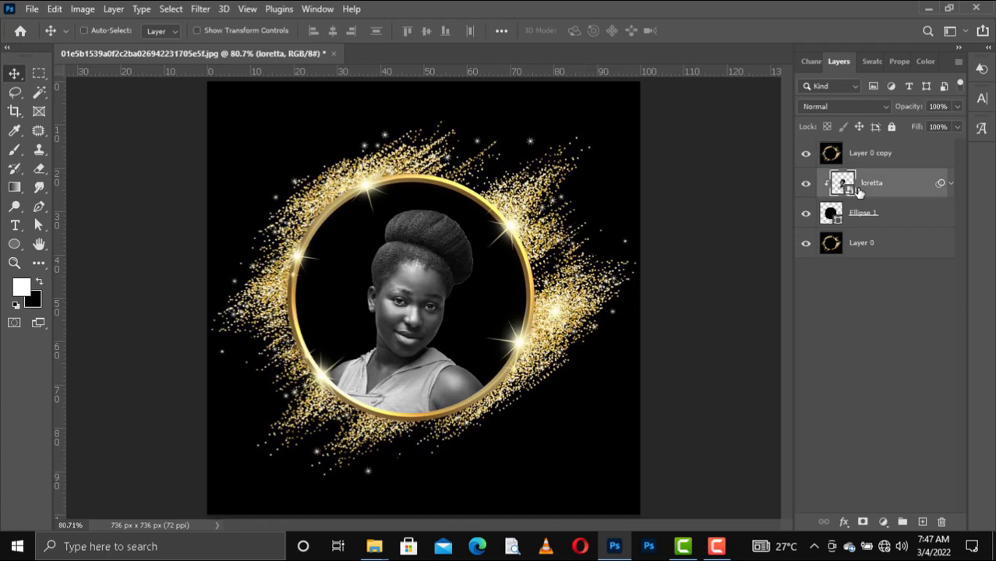
key("ctrl+t")
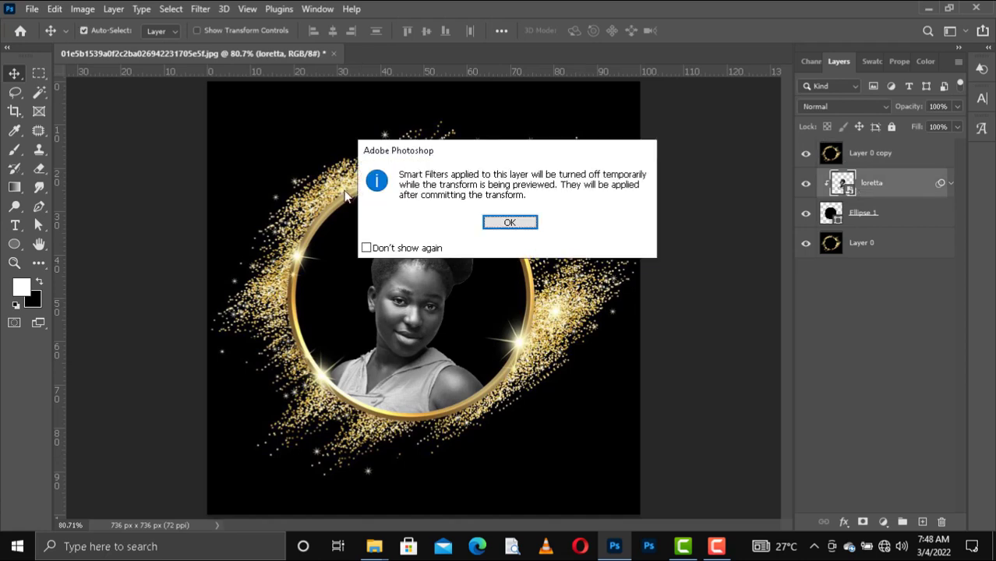
left_click(503, 224)
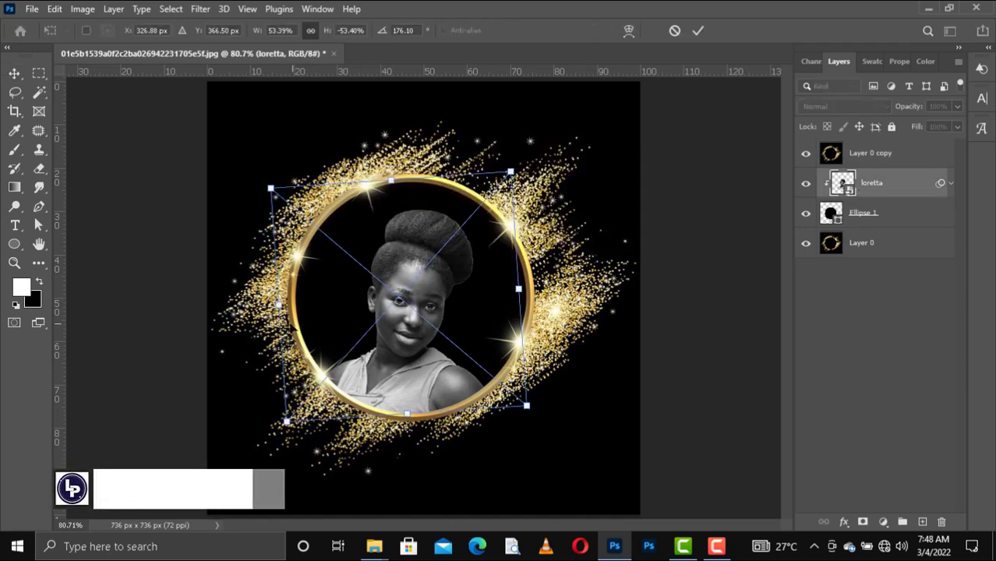
left_click_drag(278, 304, 265, 306)
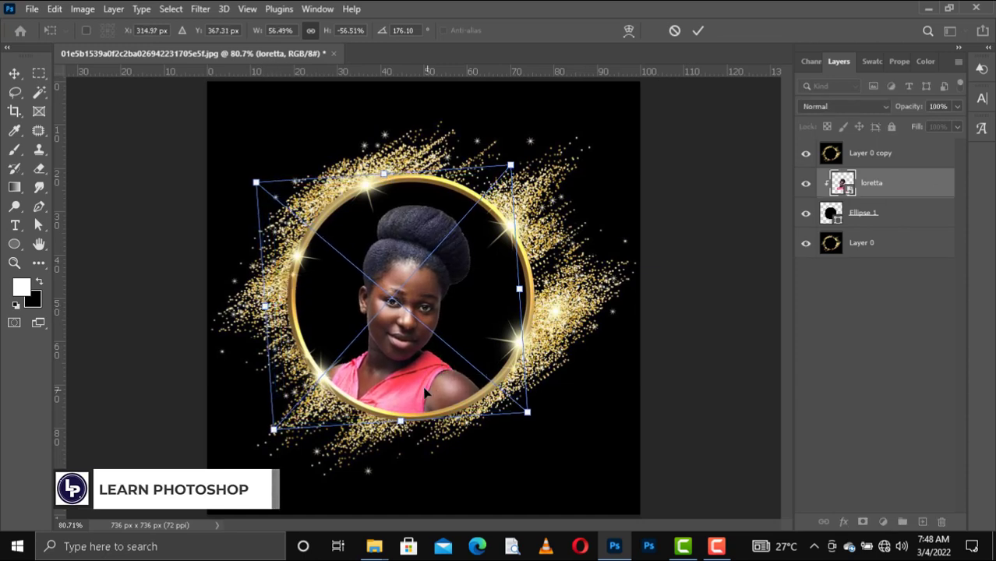
left_click_drag(417, 382, 411, 382)
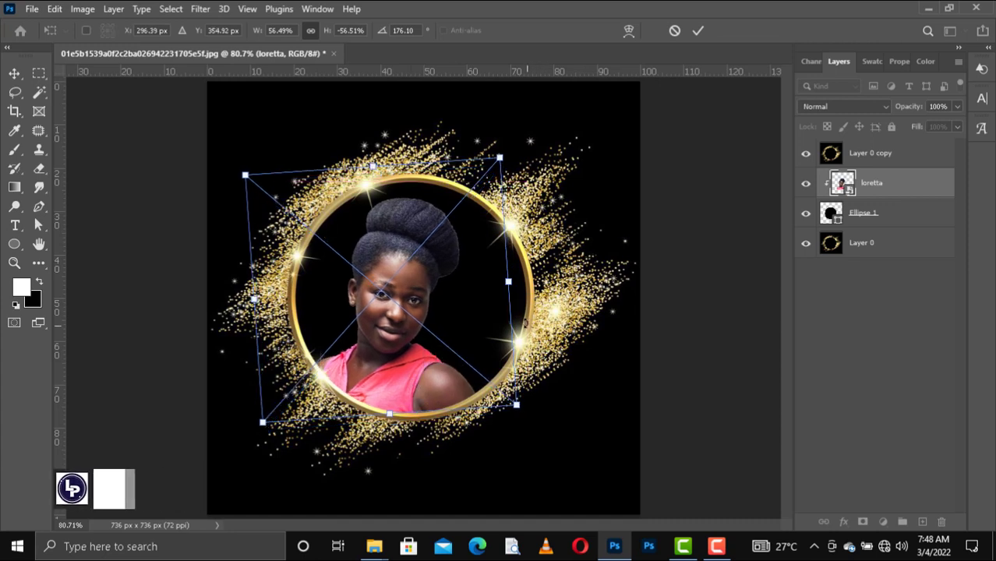
left_click_drag(508, 281, 516, 285)
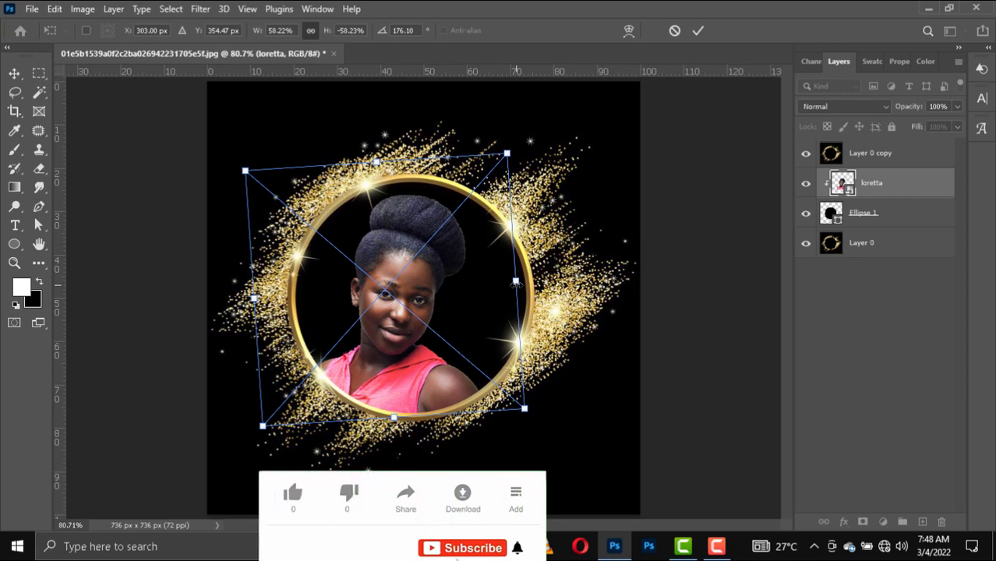
key("Return")
key("ctrl+shift+u")
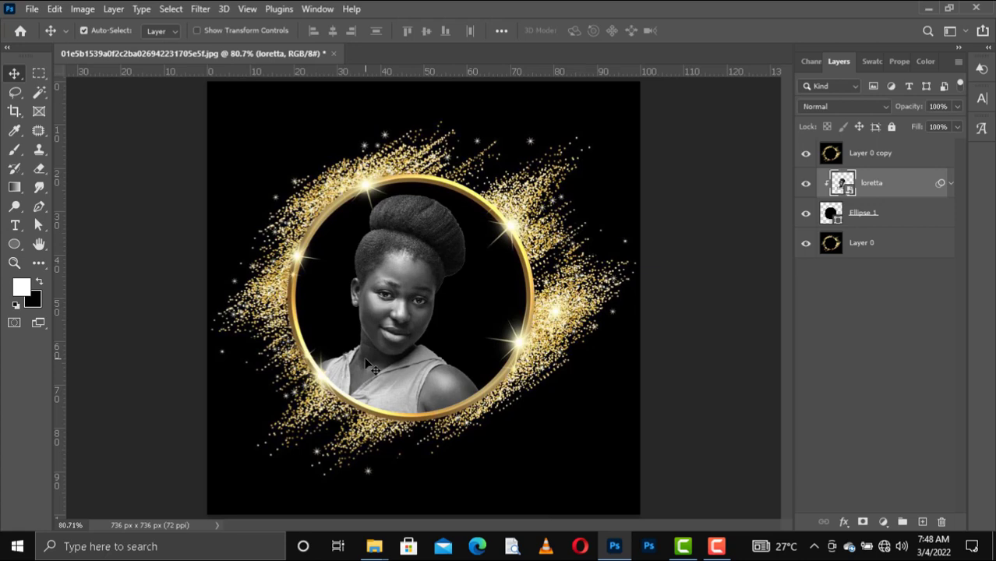
Add white 48 pt Franklin Gothic Heavy text below the ring reading "HAPPY BIRTHDAY", with the person's first name on a second line.
left_click(875, 155)
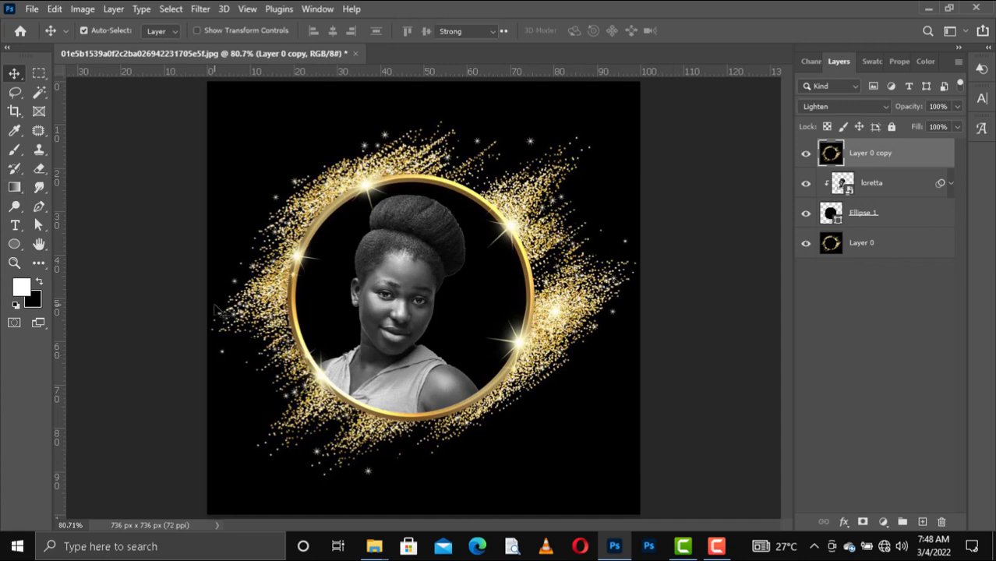
key("t")
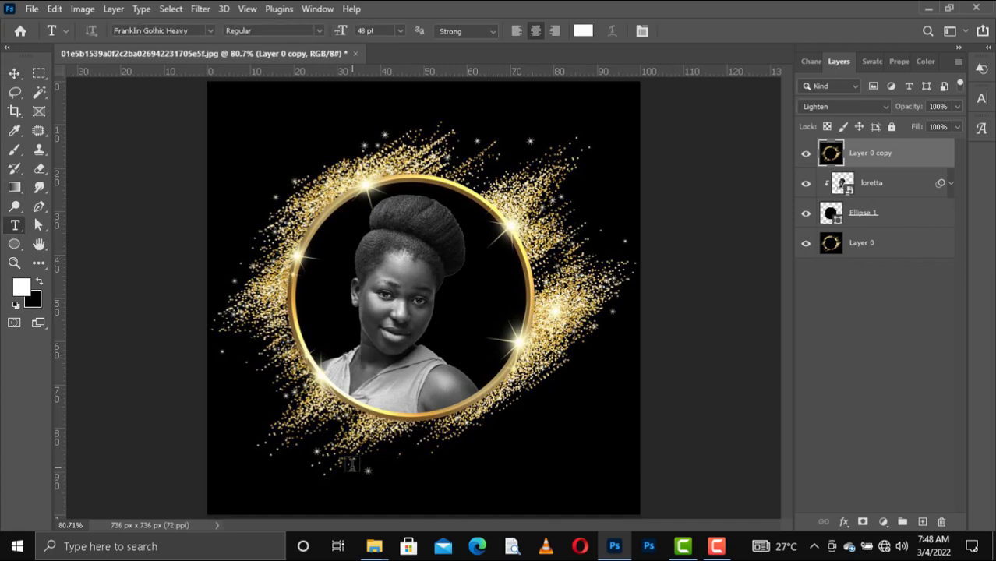
left_click(352, 465)
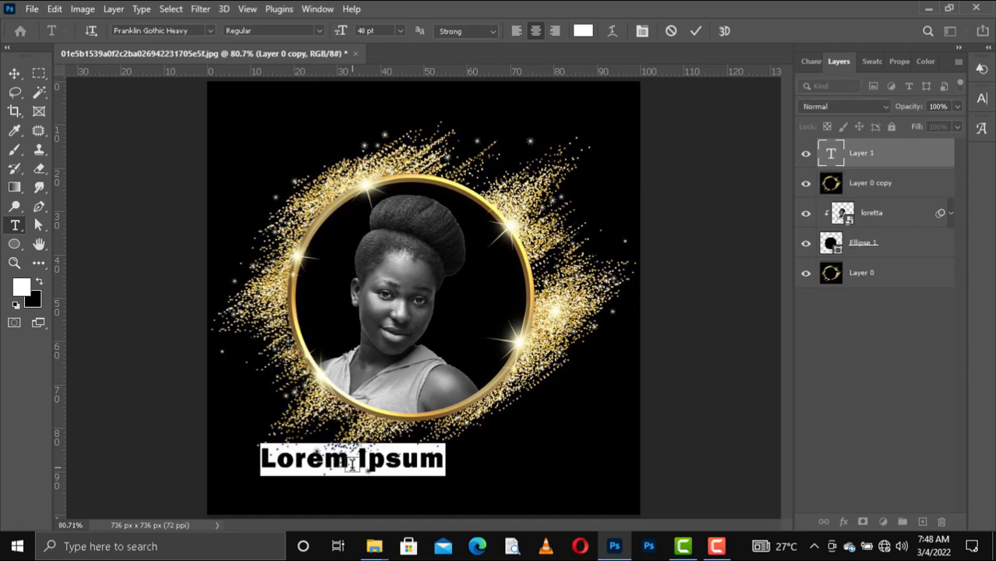
left_click(352, 464)
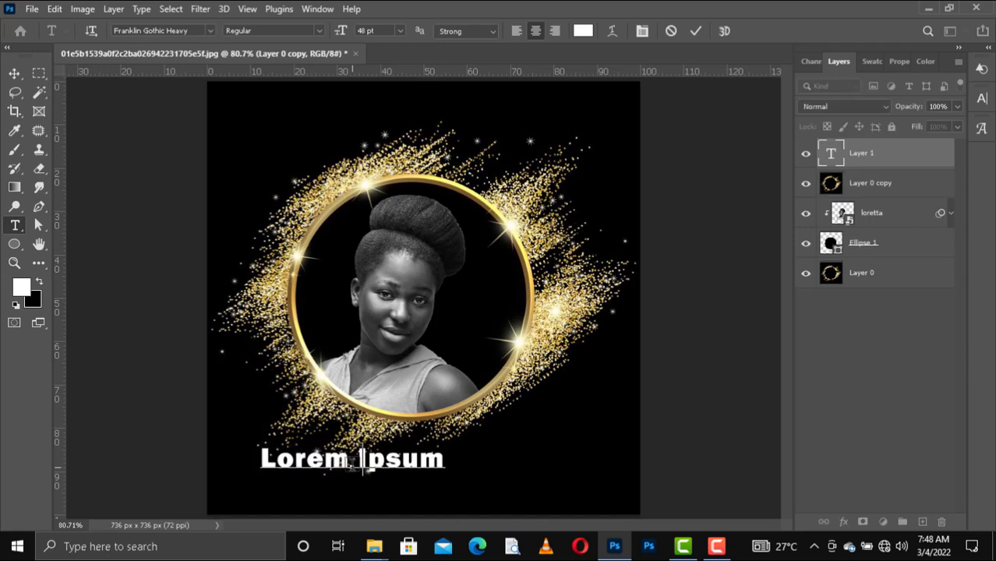
key("ctrl+a")
type("HAPPY BI")
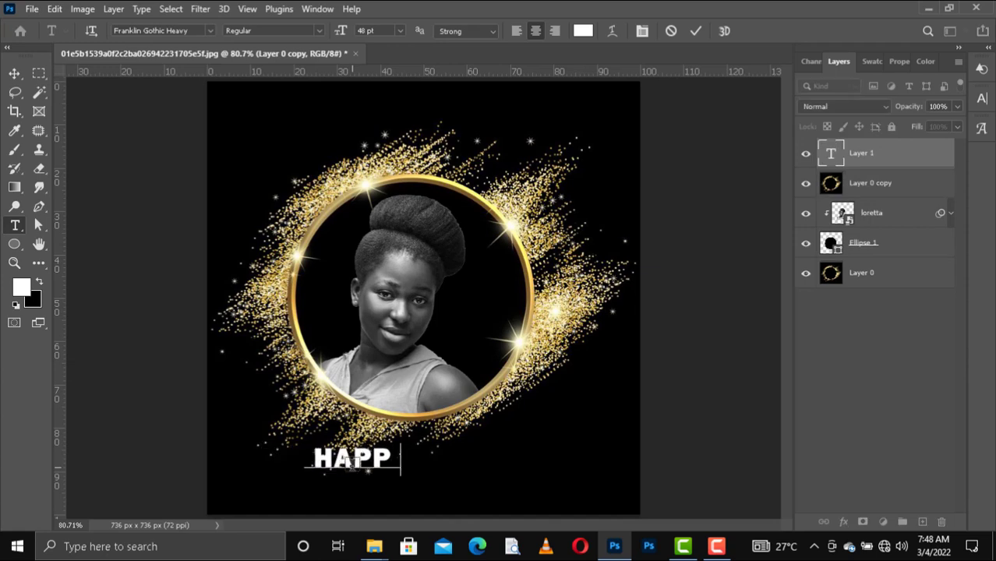
type("R")
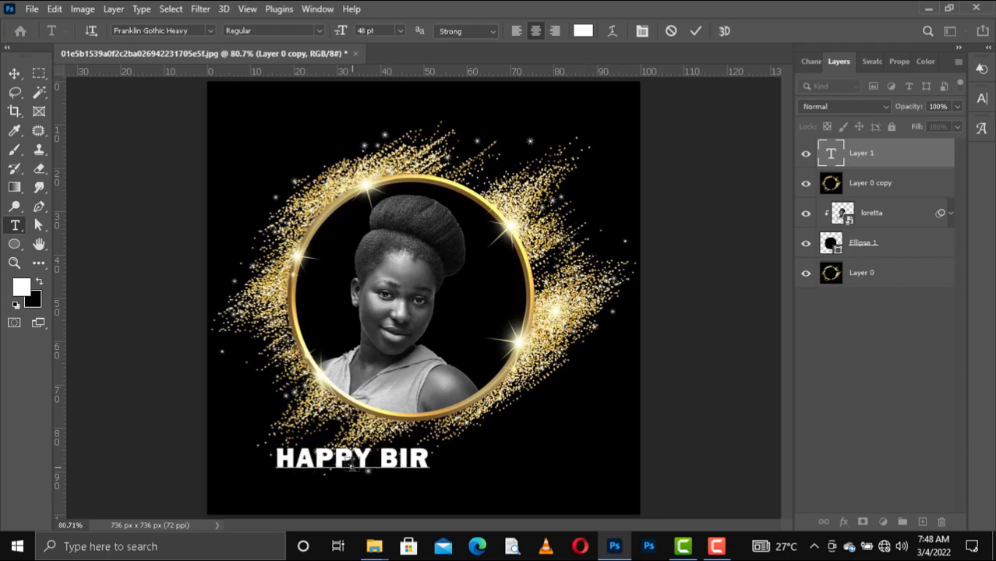
type("TH")
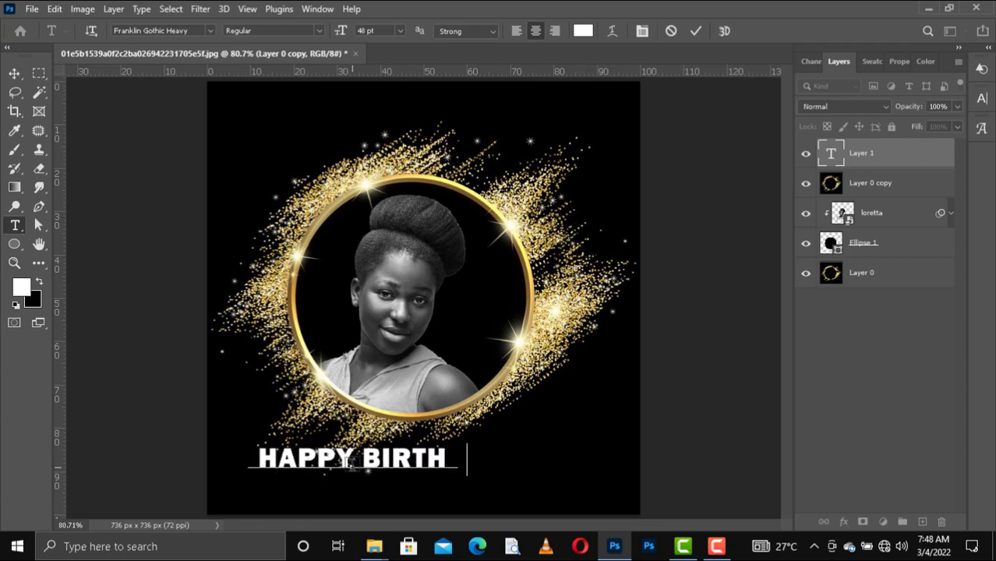
type("DAY ")
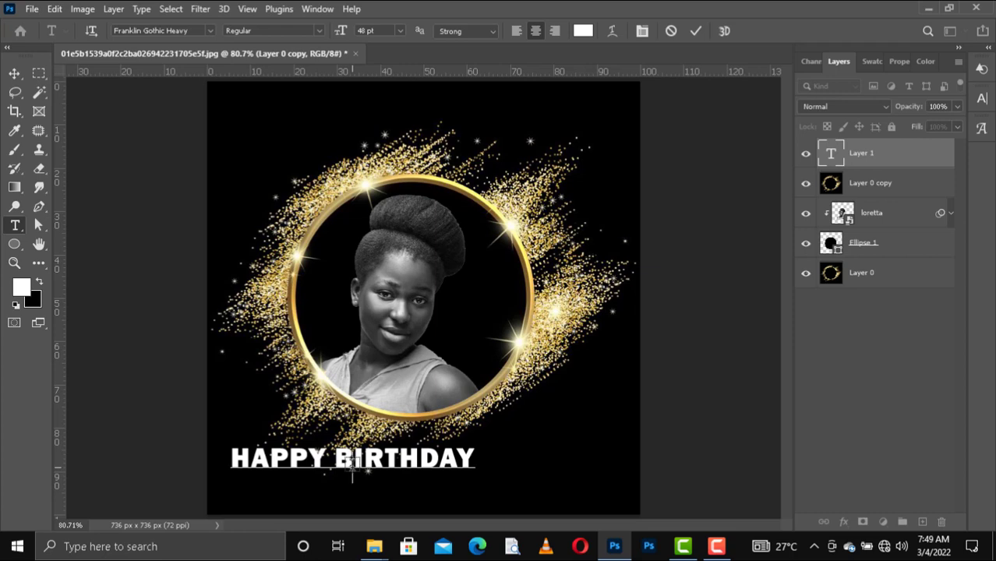
type("LORETTA")
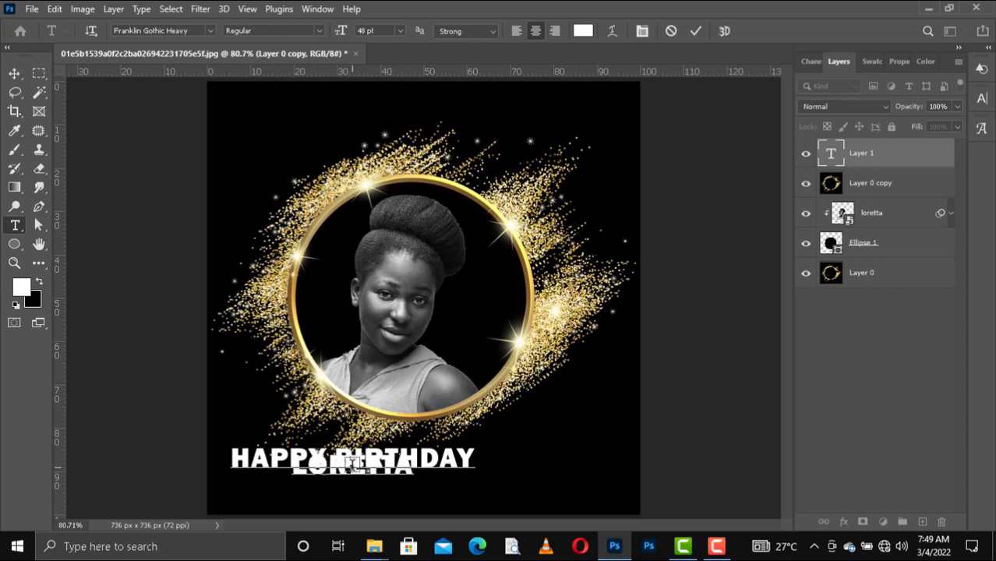
Set the leading of the whole birthday text to Auto, commit it, and move the text horizontally to about X 110 px.
key("ctrl+a")
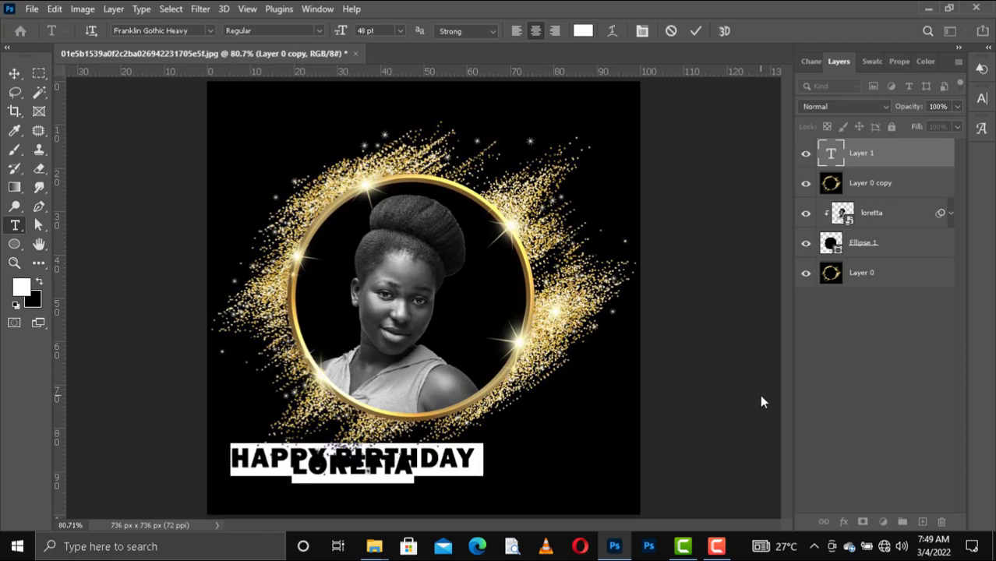
left_click(899, 62)
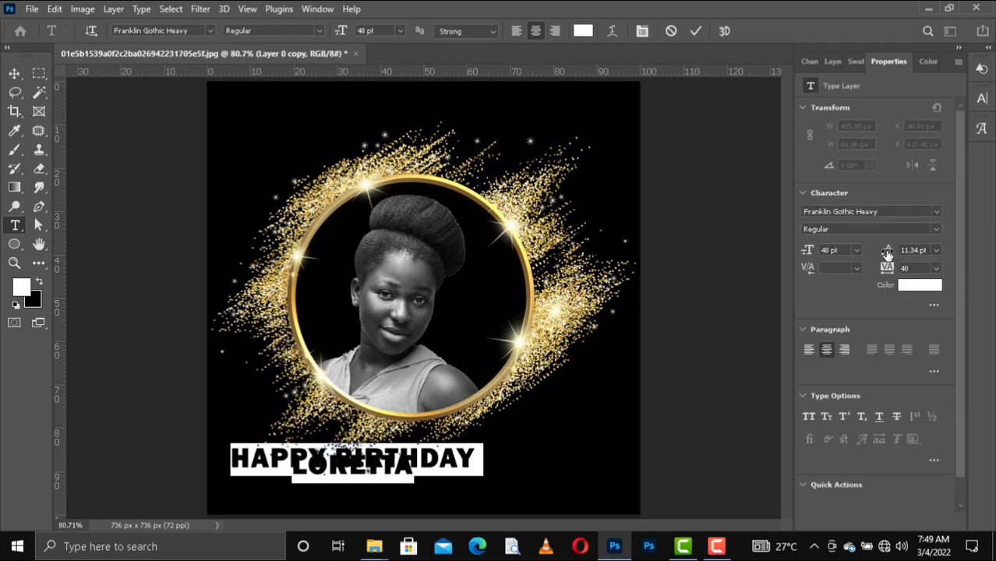
left_click(935, 250)
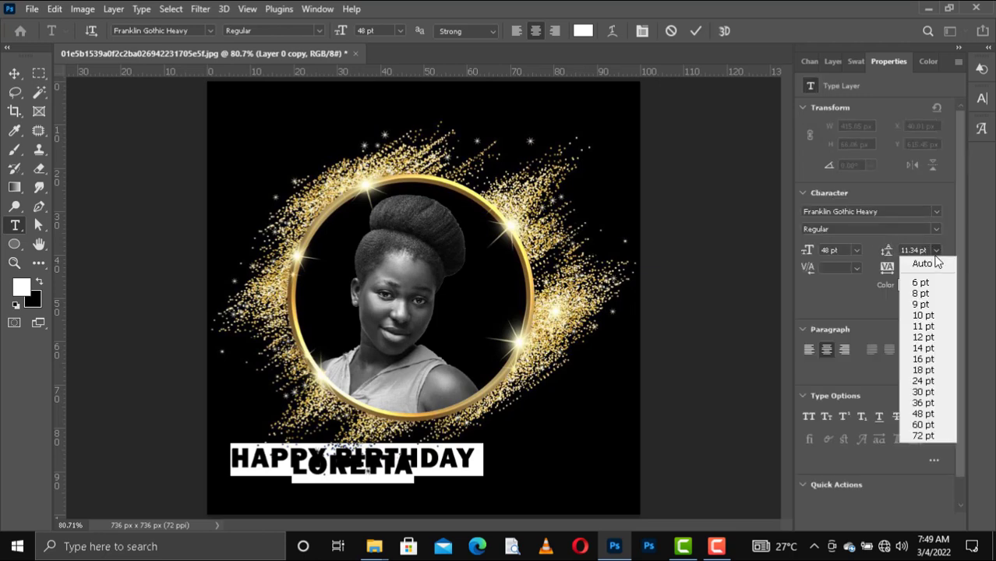
left_click(924, 264)
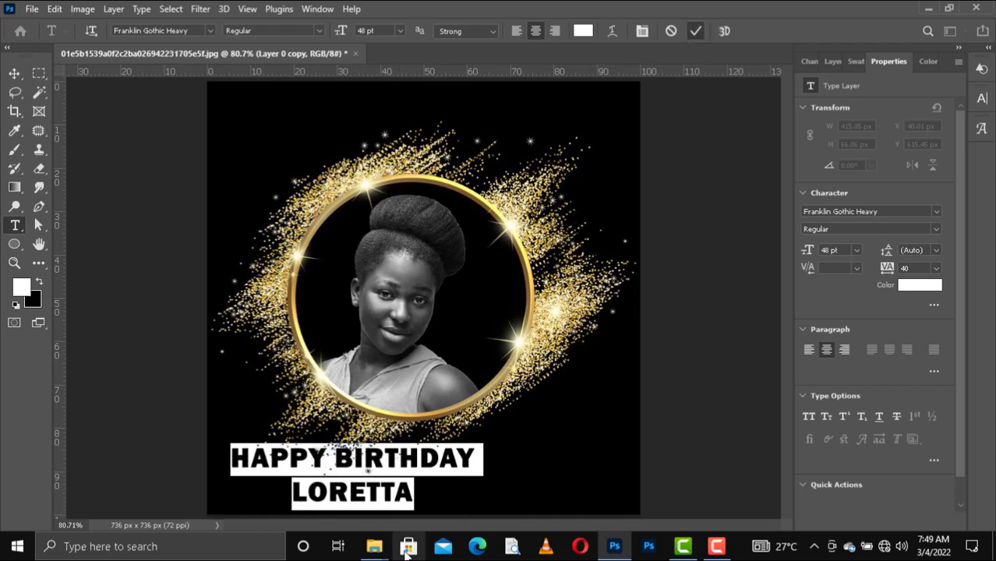
left_click(696, 32)
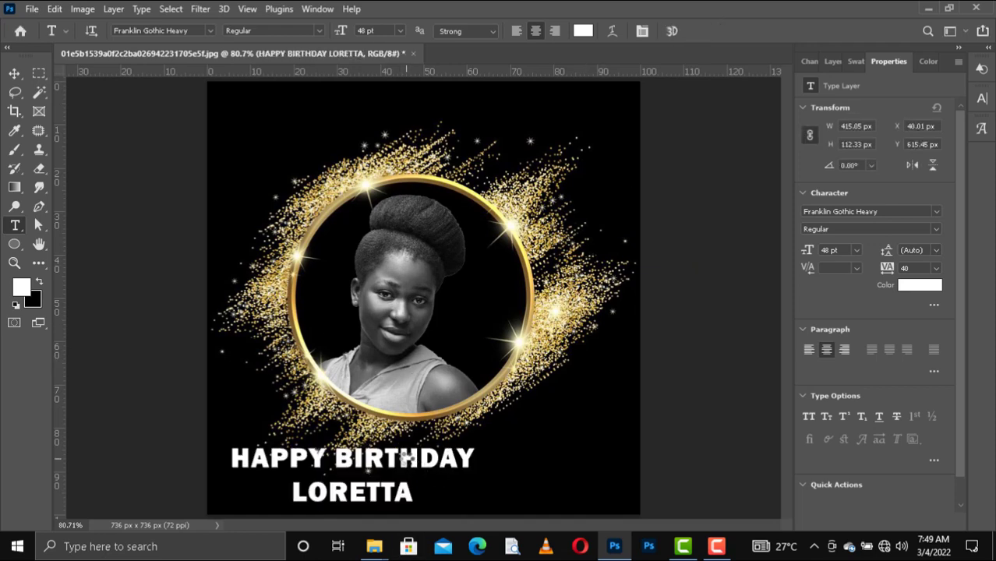
key("v")
left_click_drag(409, 462, 449, 461)
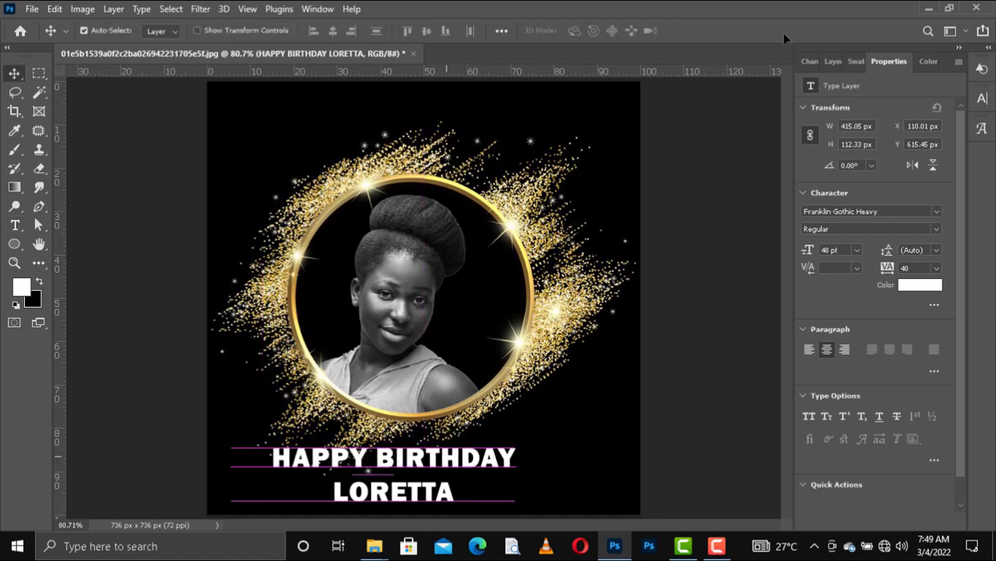
Move the birthday text layer beneath the top ring copy in the layer stack and set its leading to 42 pt.
left_click(832, 62)
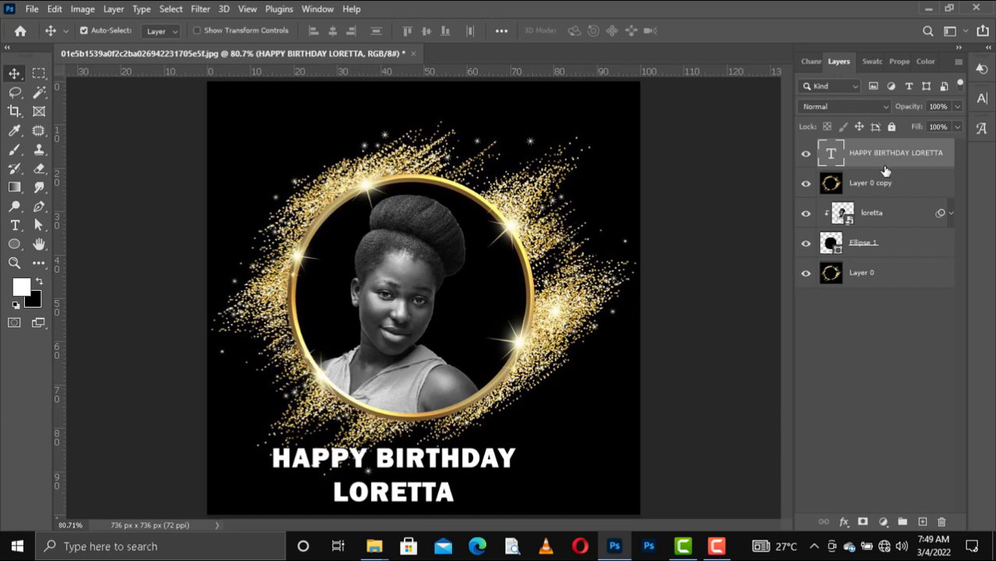
left_click_drag(871, 156, 874, 194)
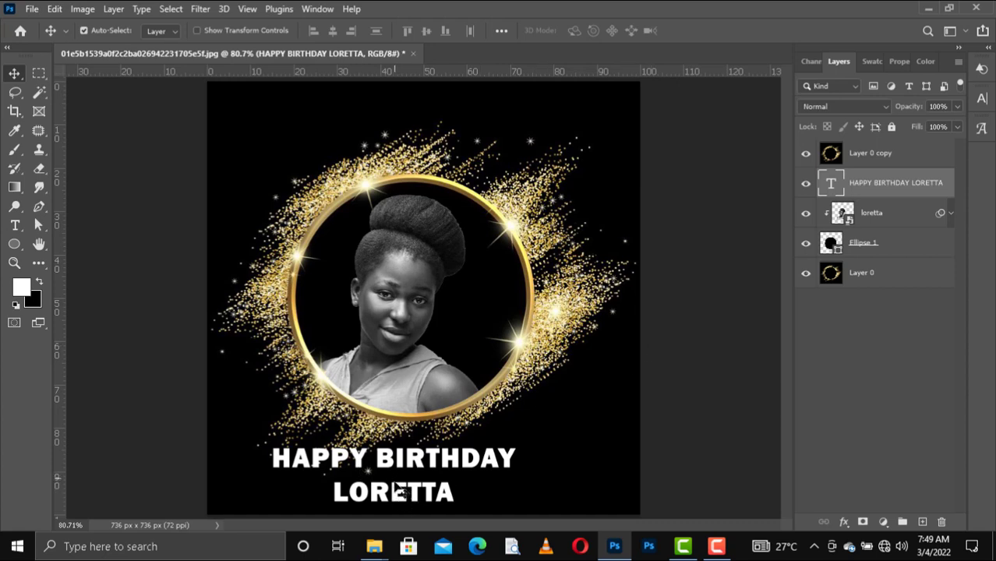
left_click(897, 62)
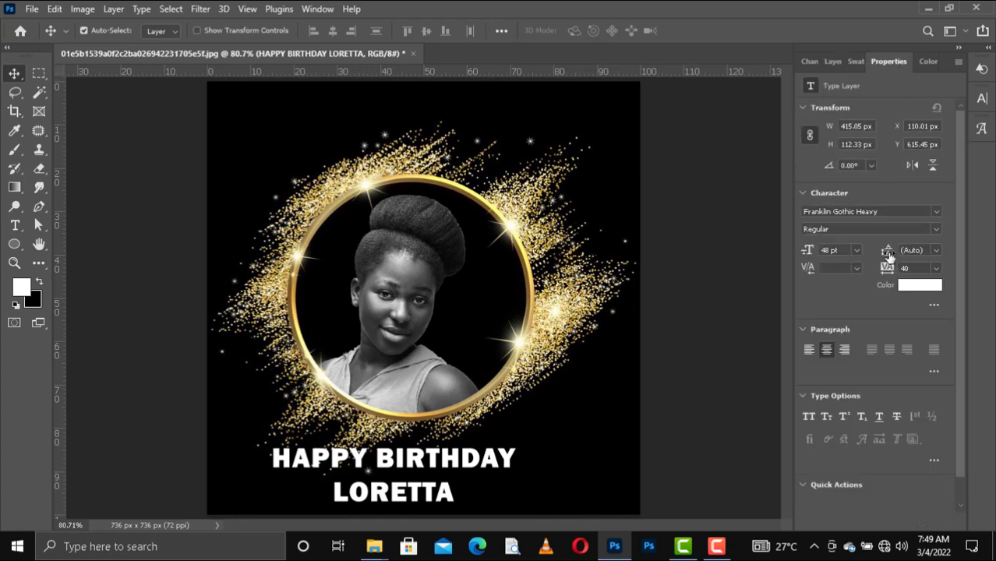
mouse_move(889, 257)
left_mouse_down()
mouse_move(880, 254)
mouse_move(891, 258)
left_mouse_up()
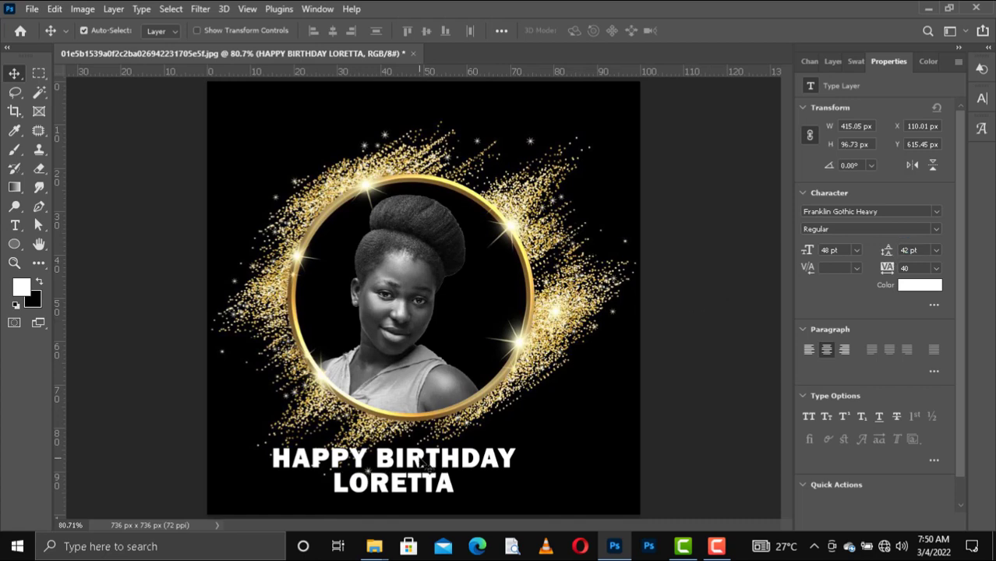
Add a Gradient Overlay layer style with a reflected gold gradient to the birthday text layer and show its settings.
left_click(833, 61)
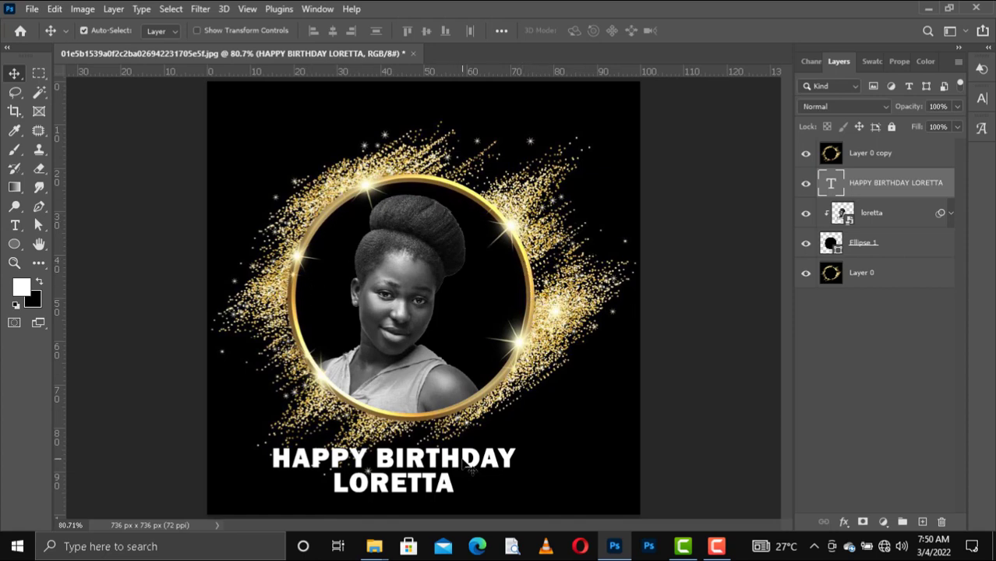
left_click(433, 470)
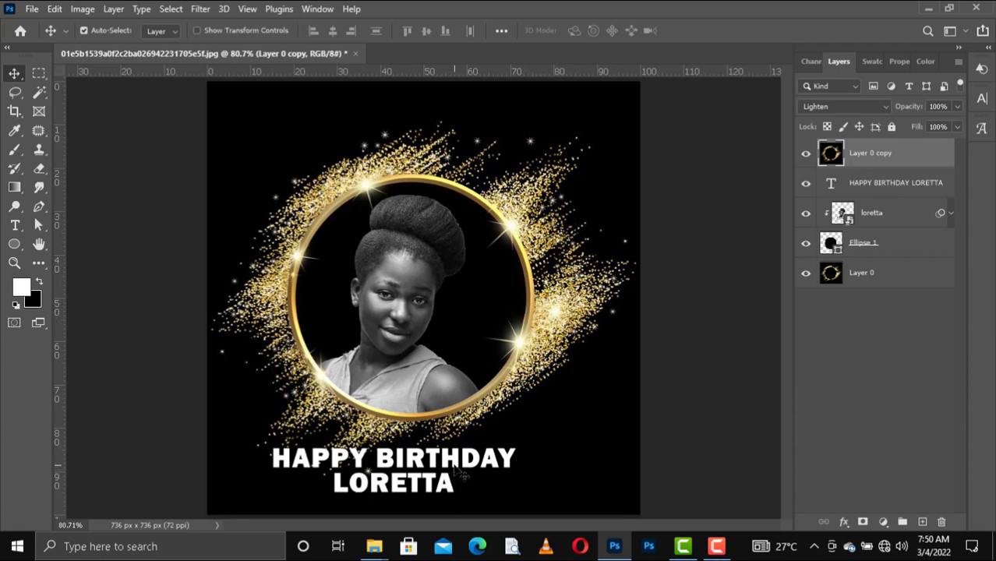
left_click(868, 188)
right_click(867, 189)
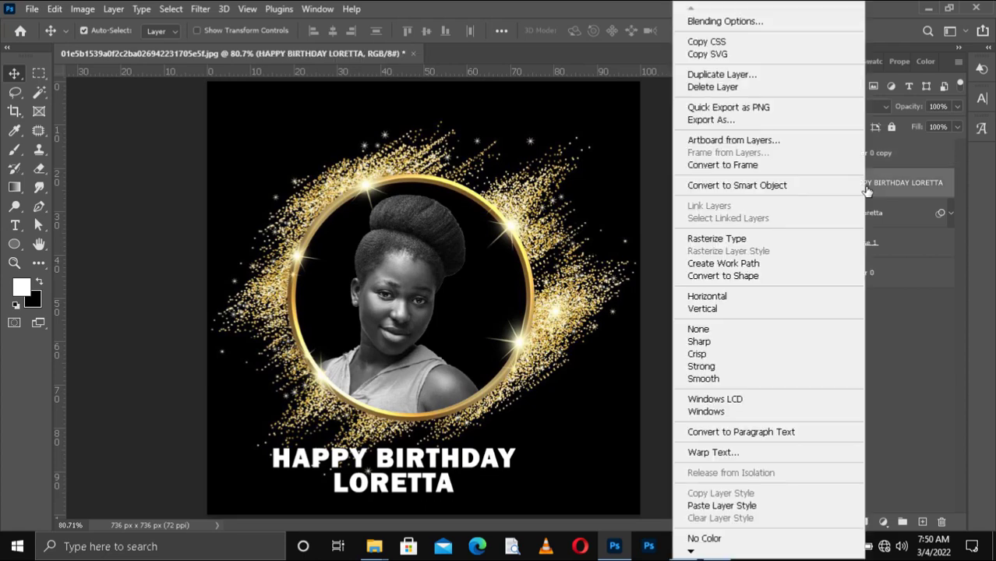
left_click(751, 23)
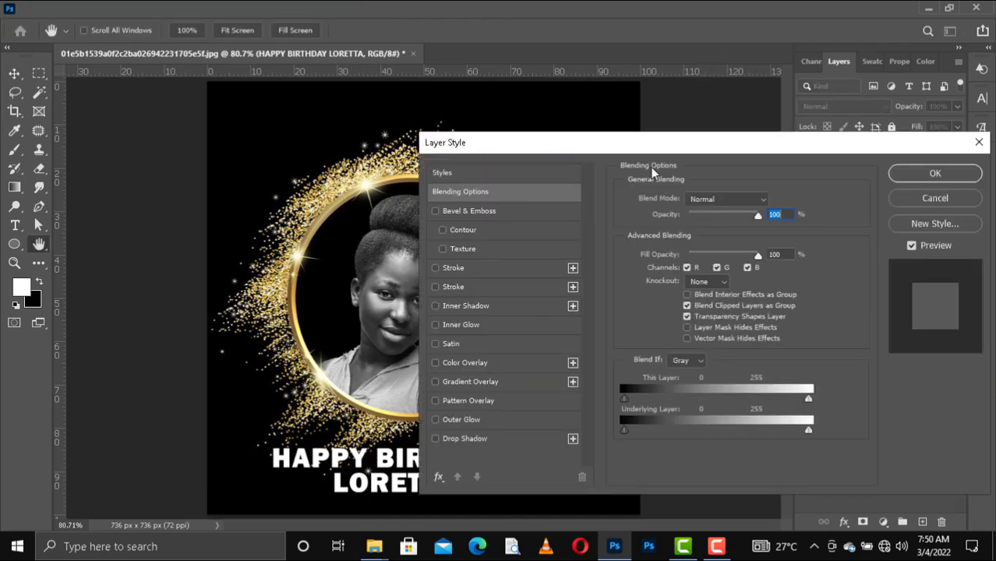
left_click(435, 382)
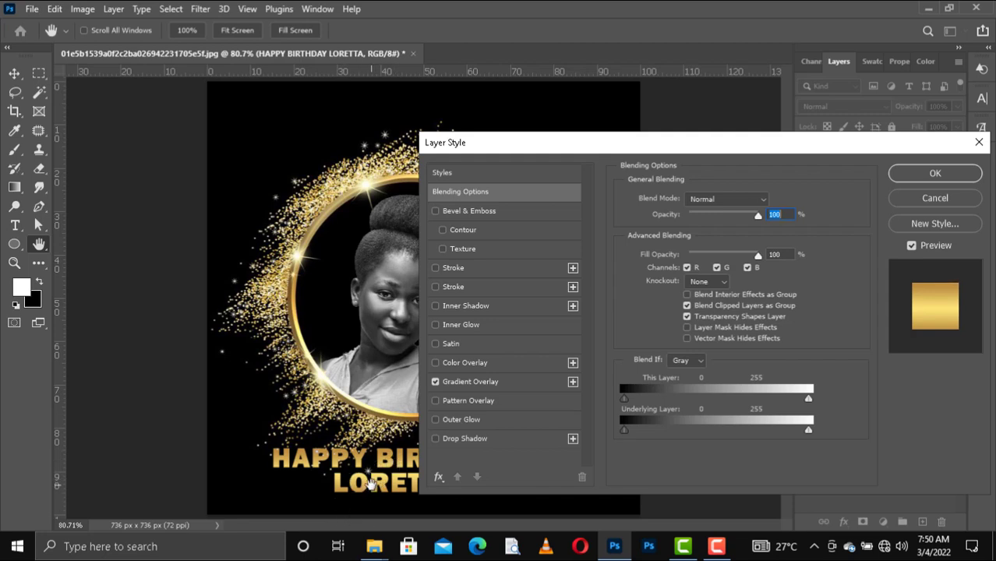
left_click(482, 380)
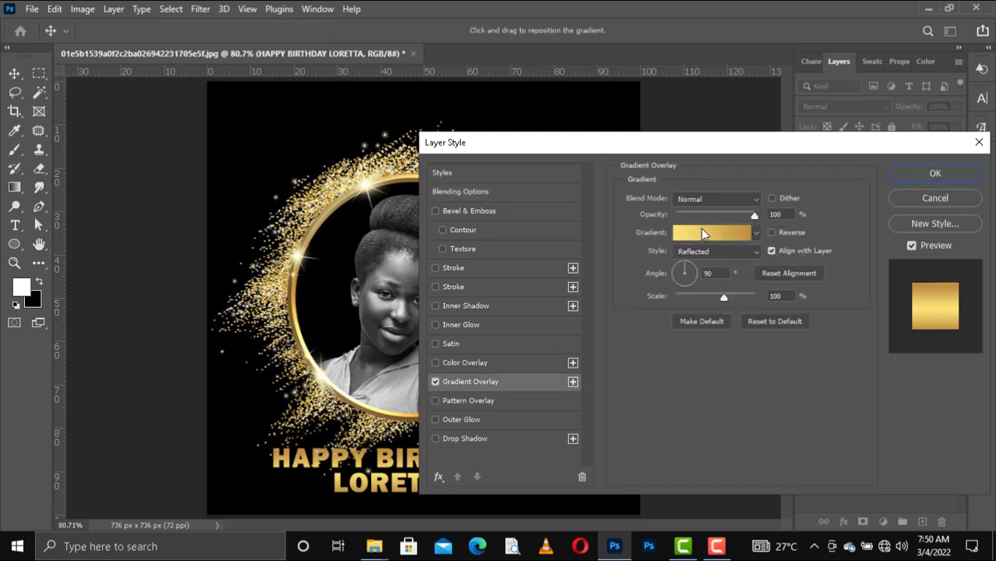
Try sampling gold tones from the ring for the gradient's light yellow start stop, and discard the colour change.
left_click(705, 233)
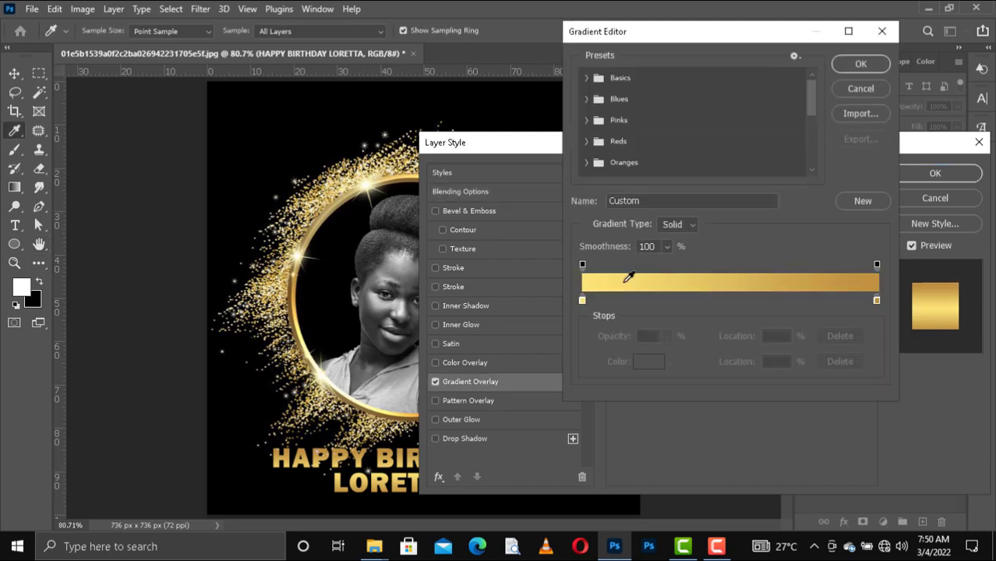
left_click(584, 302)
double_click(584, 301)
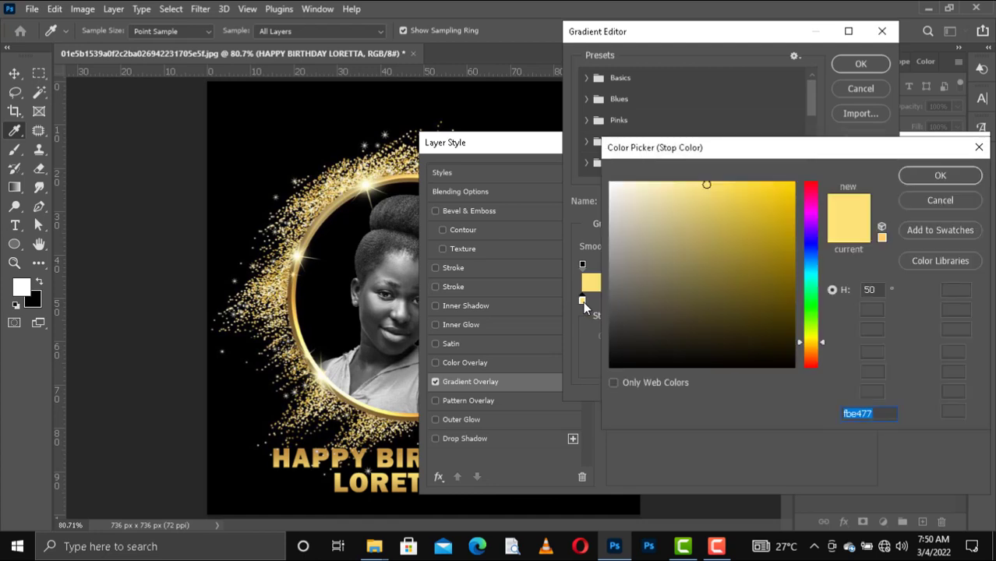
left_click(930, 206)
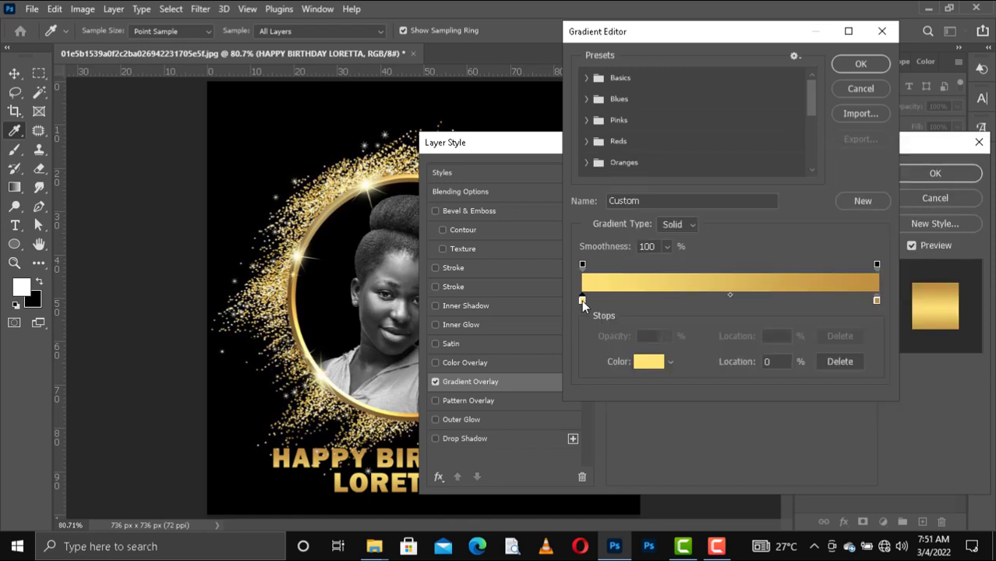
double_click(582, 301)
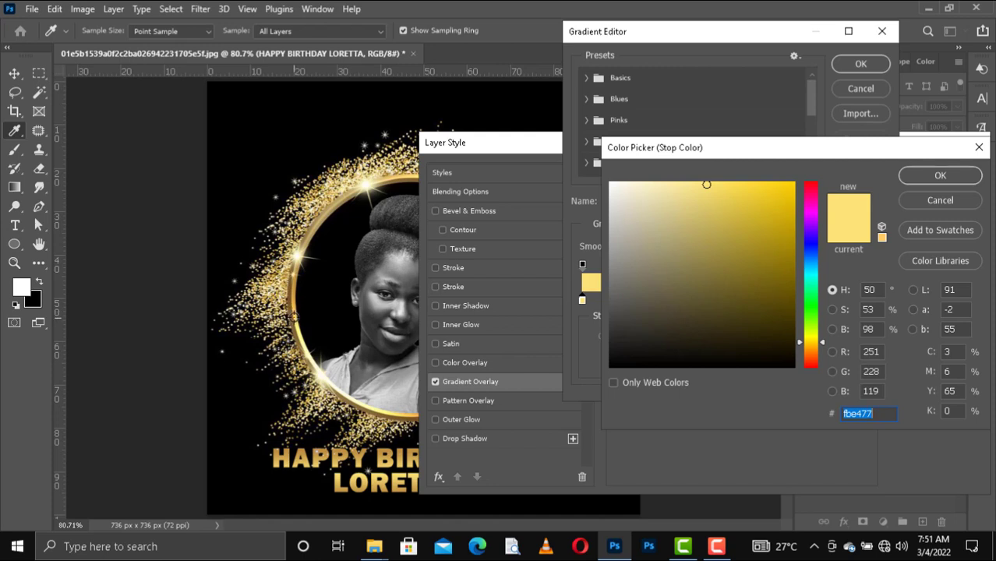
left_click(288, 322)
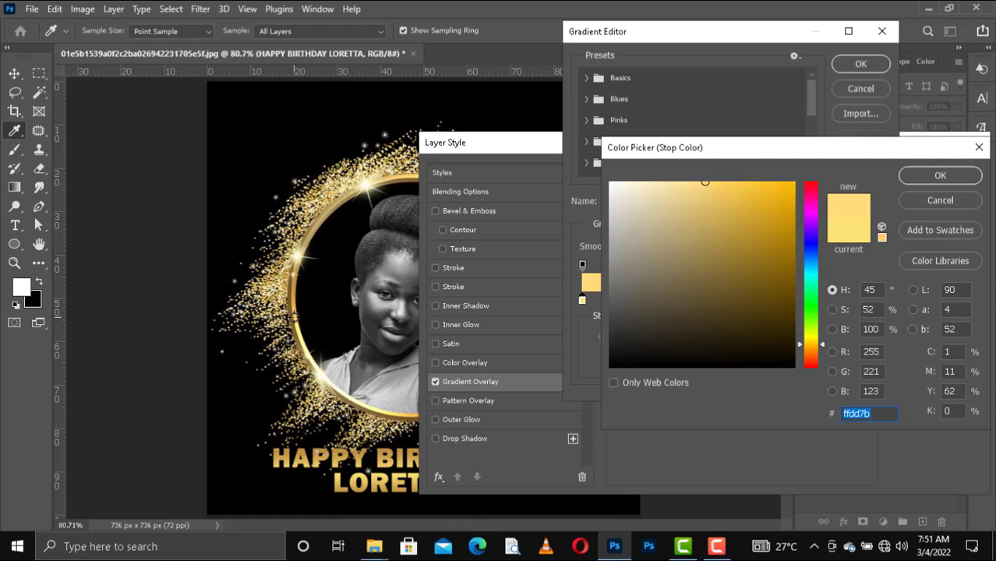
left_click(290, 316)
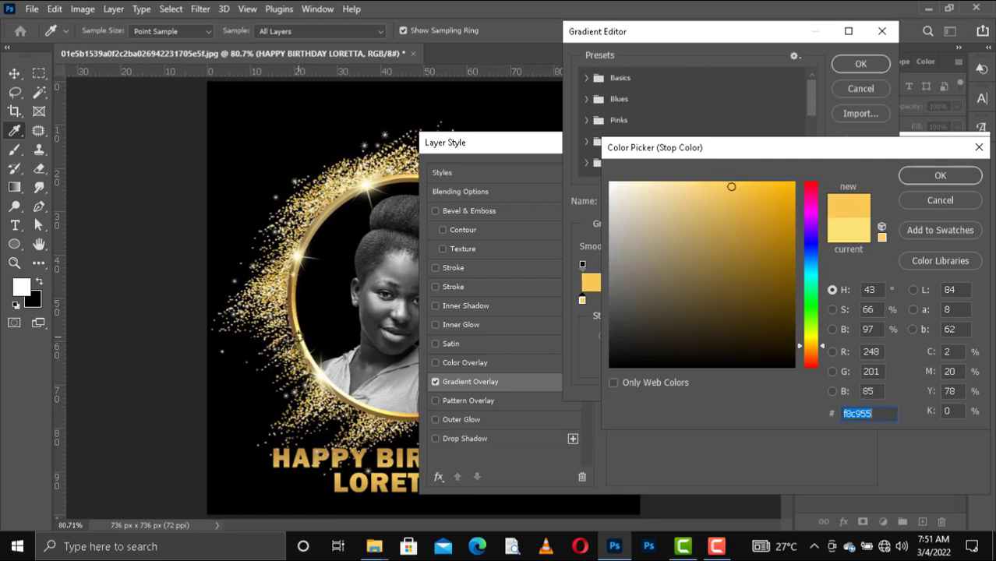
left_click(300, 334)
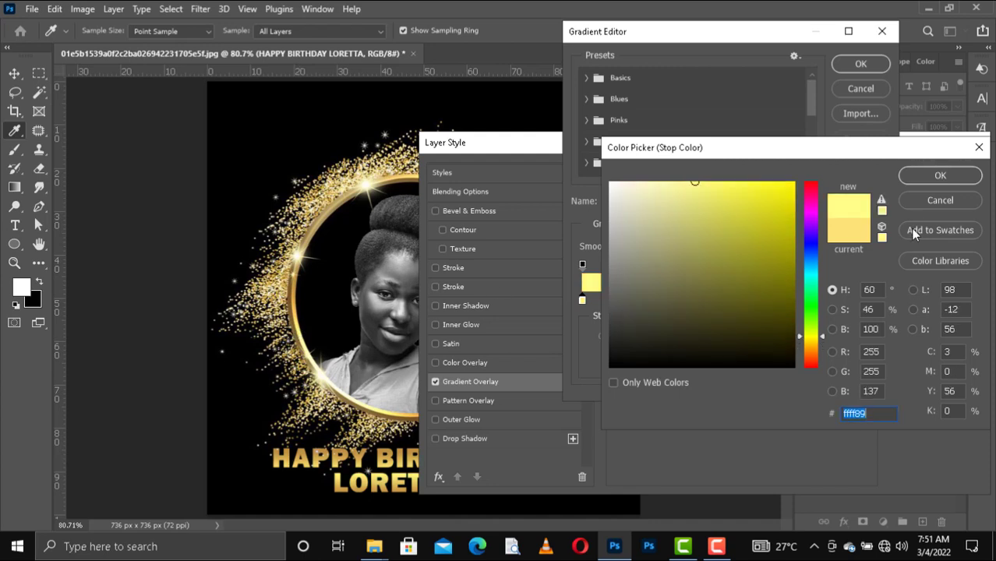
left_click(979, 148)
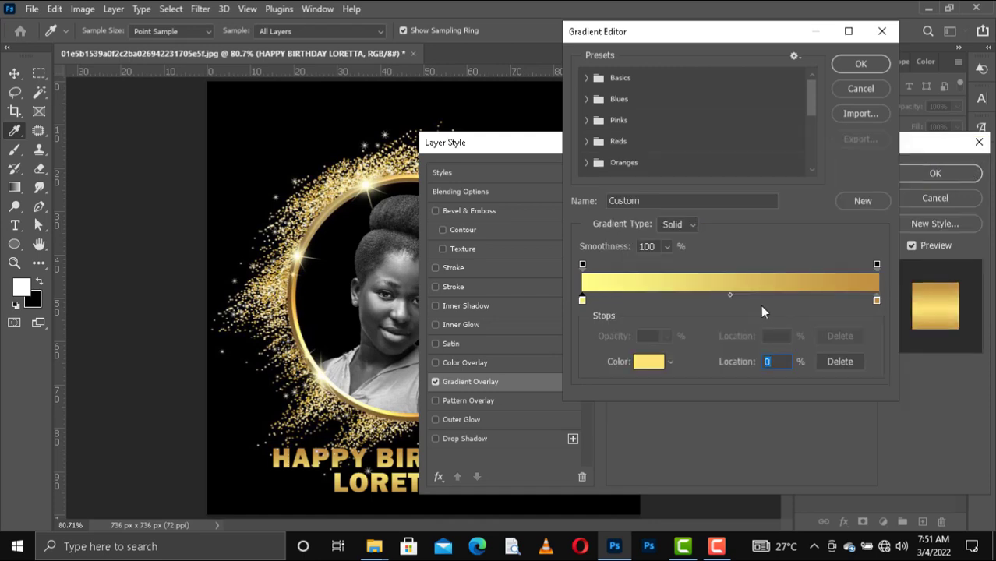
Try sampling darker brown tones from the ring for the gradient's end stop, discard the change, and close the gradient editor.
double_click(877, 301)
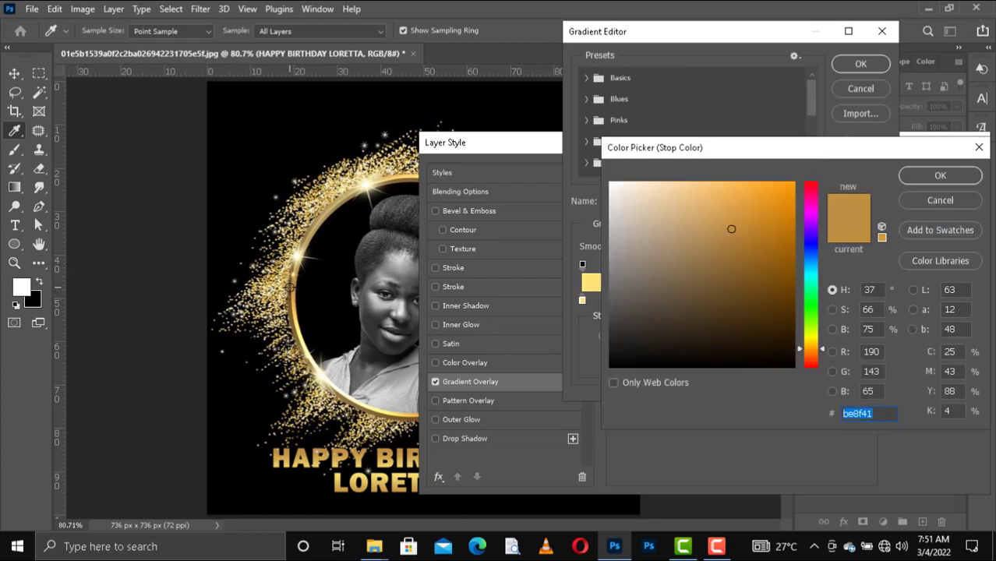
left_click(290, 289)
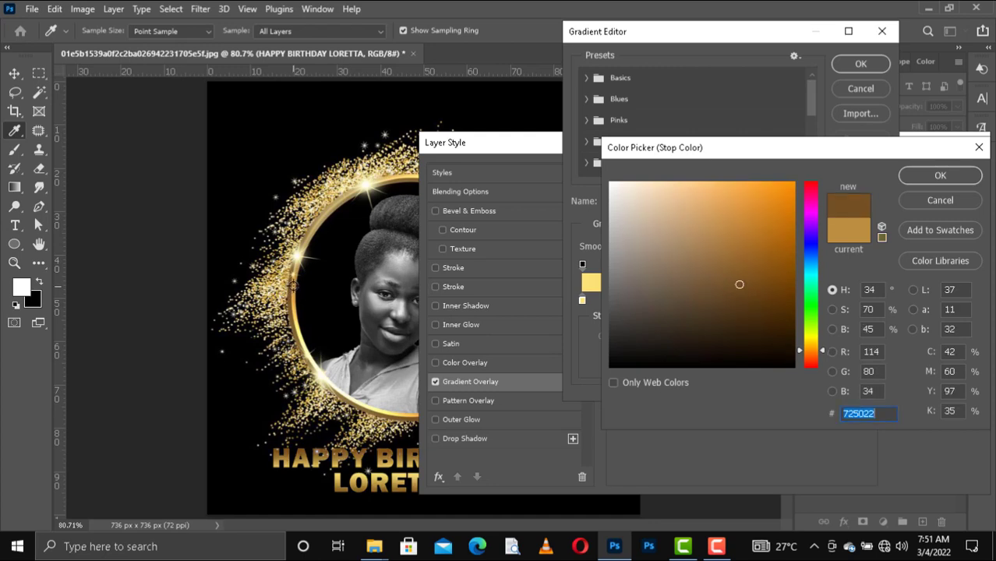
left_click(291, 285)
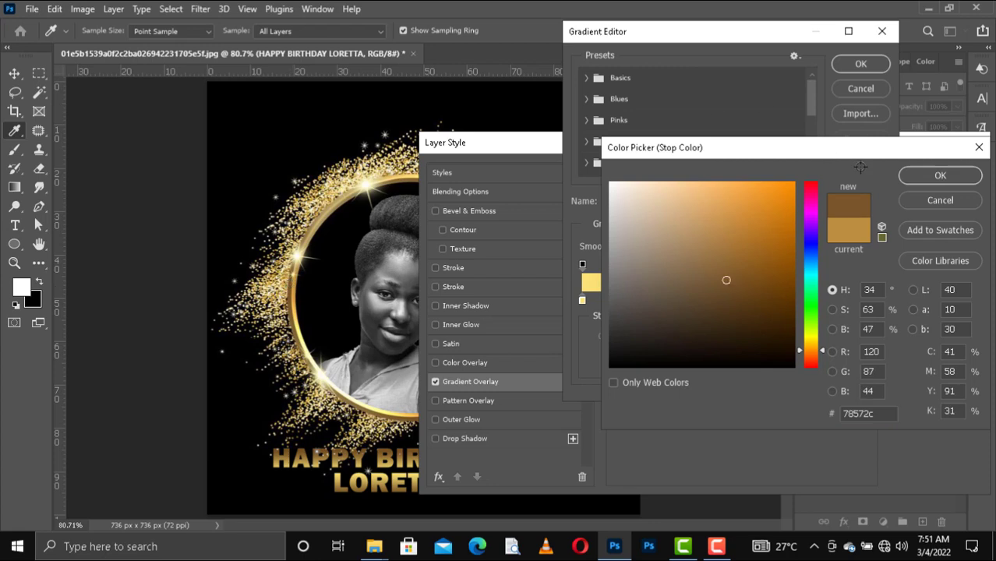
left_click(940, 202)
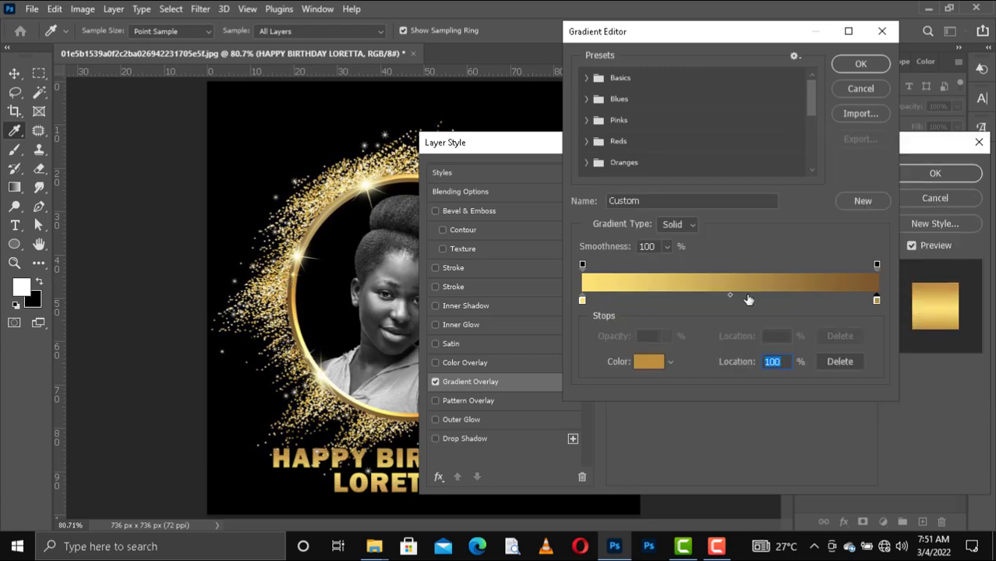
left_click(860, 66)
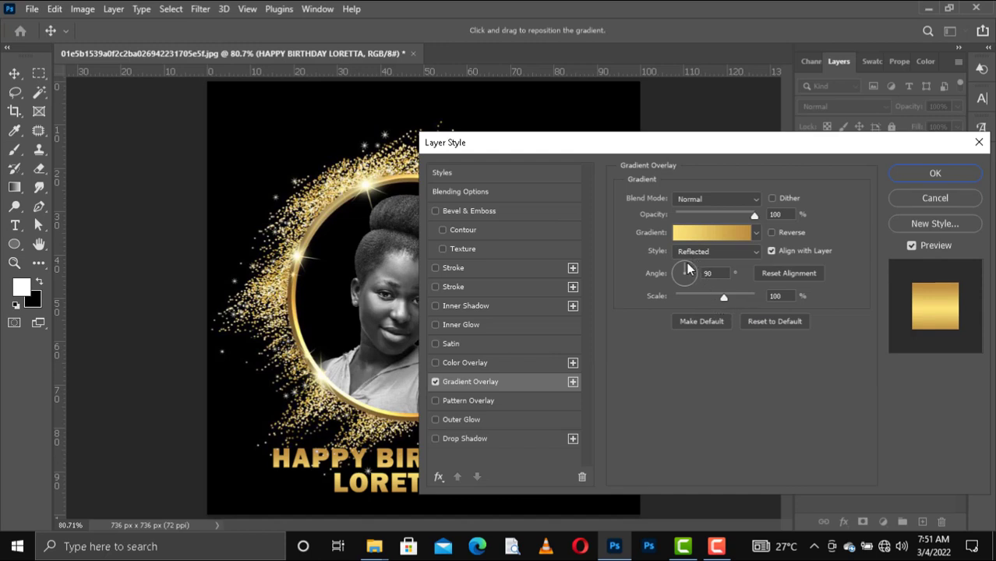
Try tilting the gradient overlay to 67° and 95°, and switch a Stroke effect on and off again.
left_click_drag(685, 273, 688, 272)
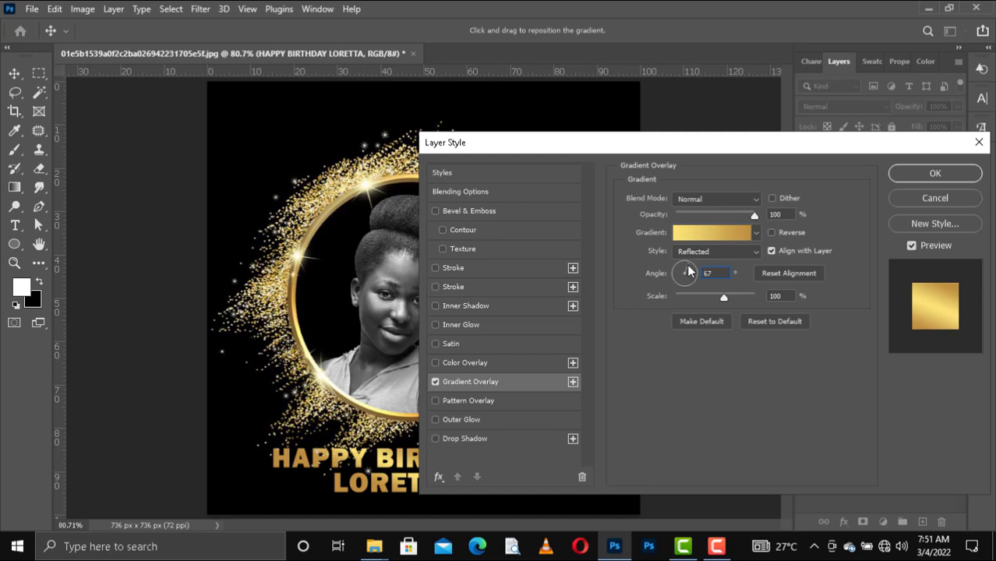
left_click_drag(687, 270, 686, 270)
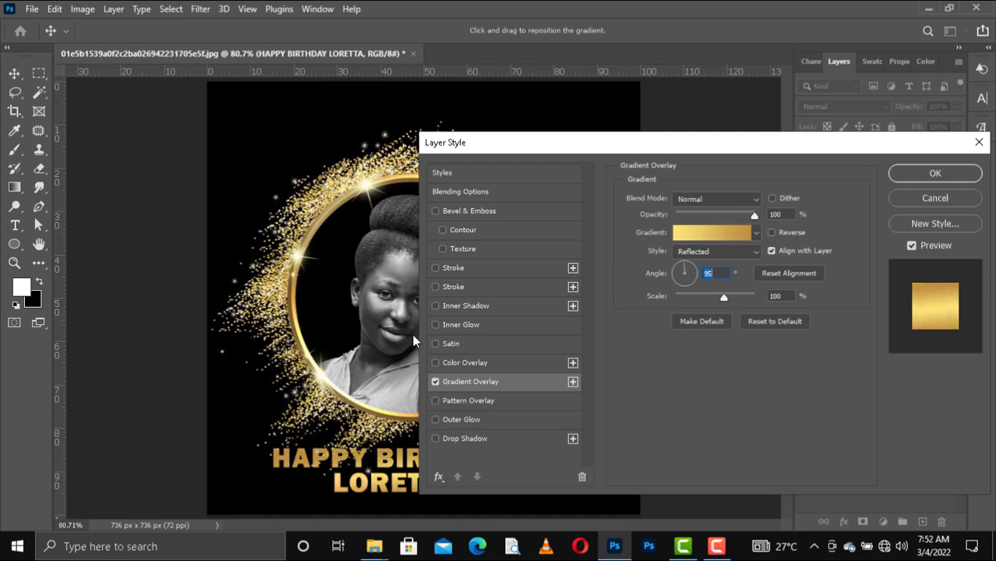
left_click(435, 287)
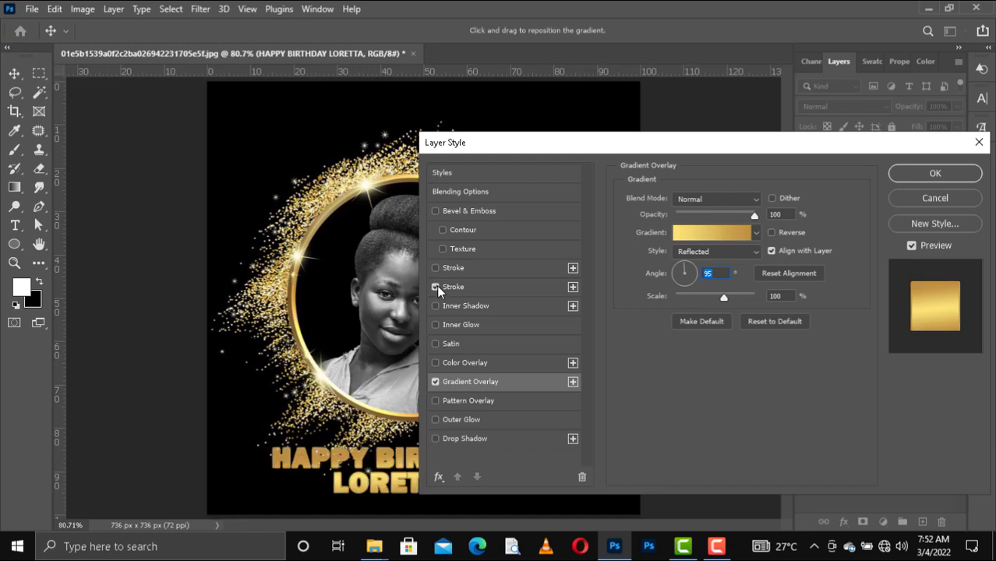
left_click(436, 287)
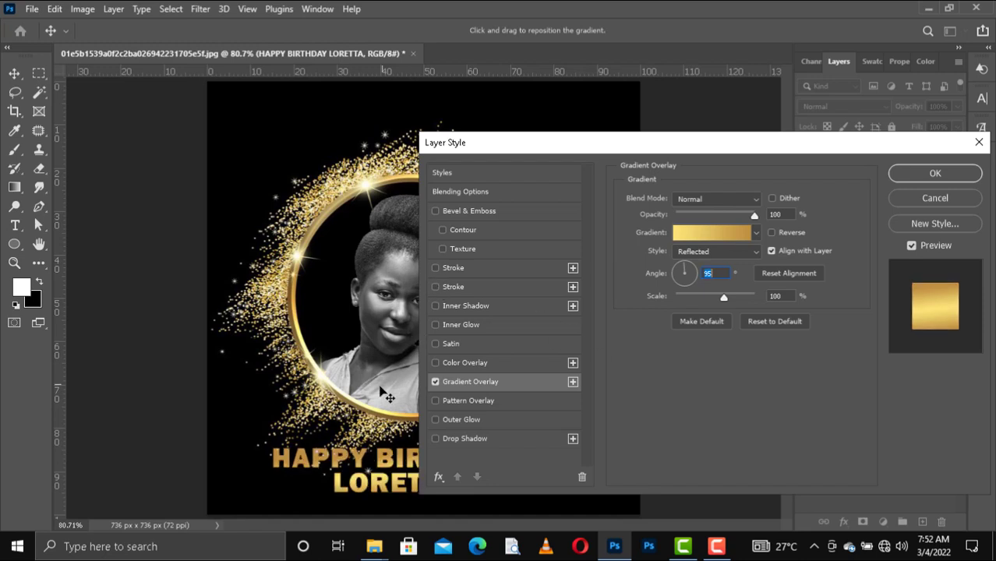
Set the gradient overlay's angle to 90° and apply the layer style to the birthday text.
left_click(718, 276)
left_click_drag(718, 276, 705, 278)
key("BackSpace")
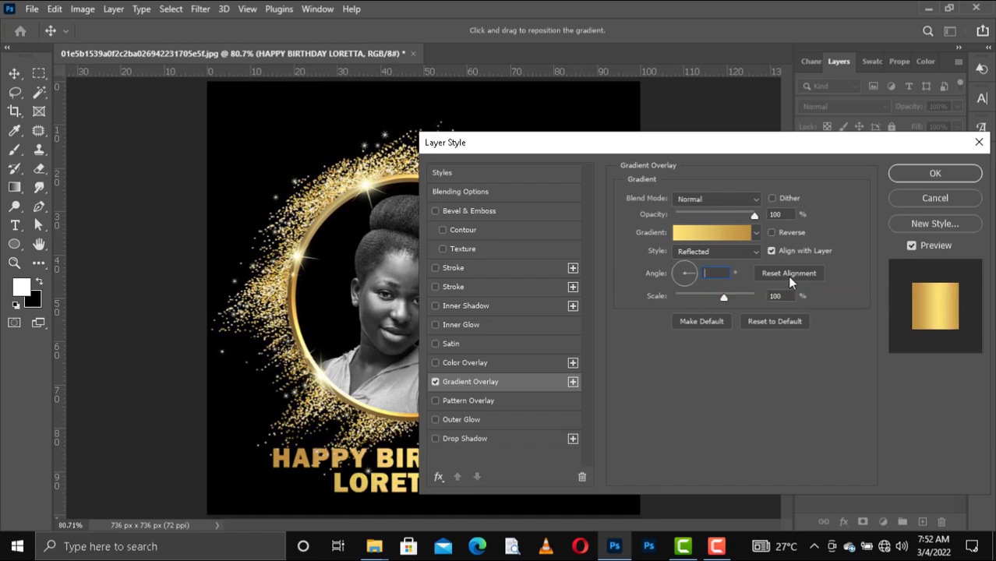
type("90")
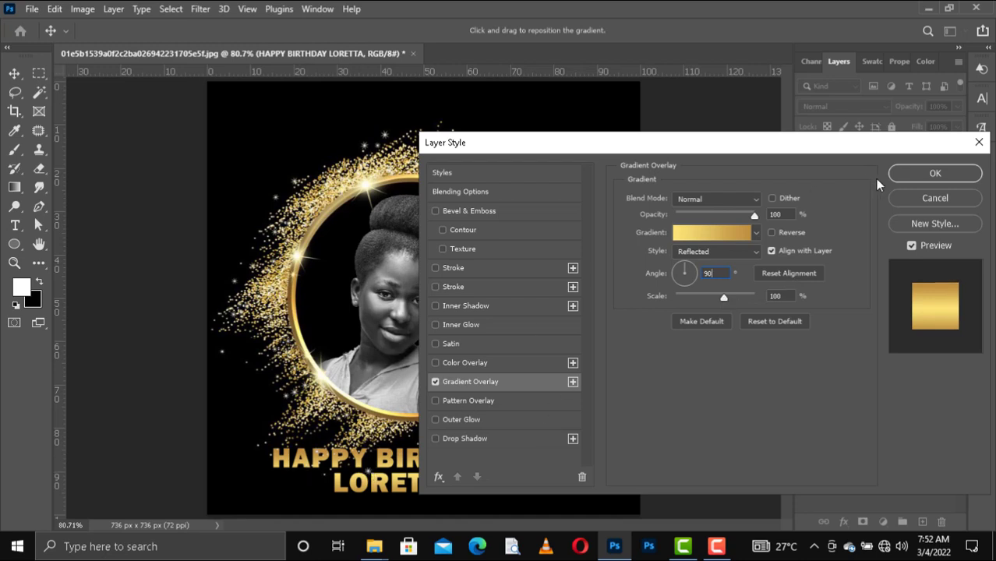
left_click(924, 178)
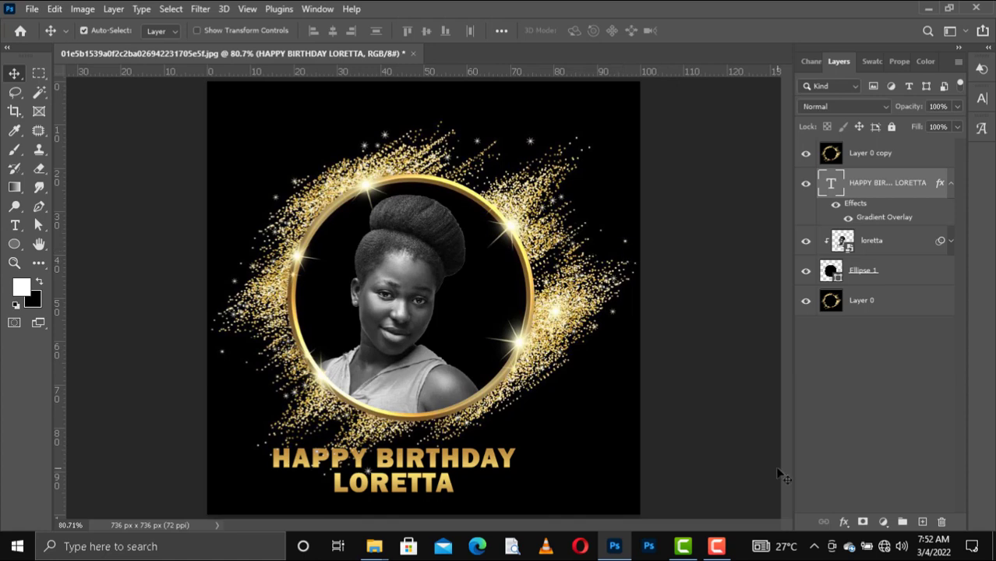
Nudge the gold birthday text up by about 4 px towards the ring.
key("Up")
key("Up")
key("Up")
key("Up")
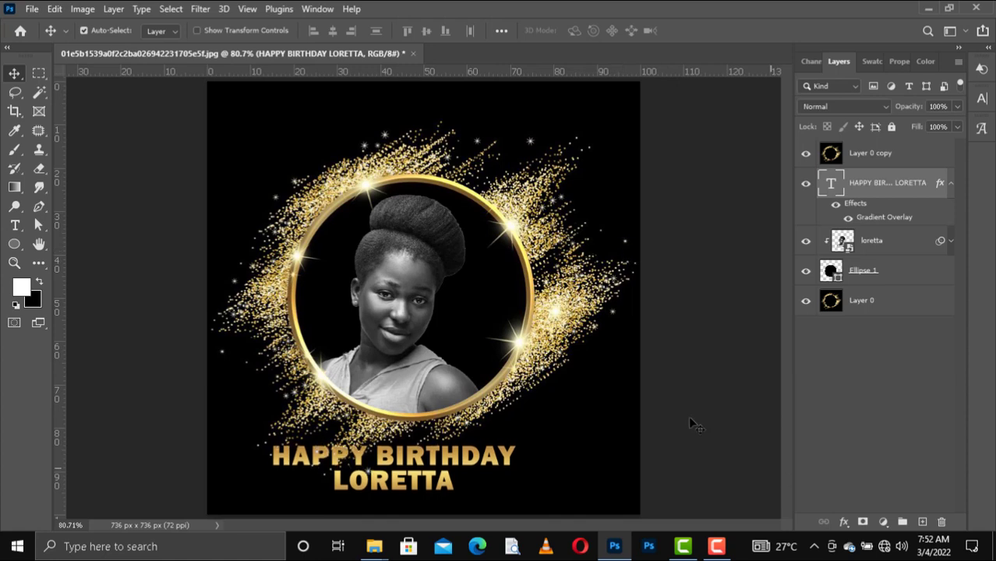
Compare the design with and without the text's gradient effect and the portrait's Black & White smart filter, leaving both switched on.
left_click(836, 205)
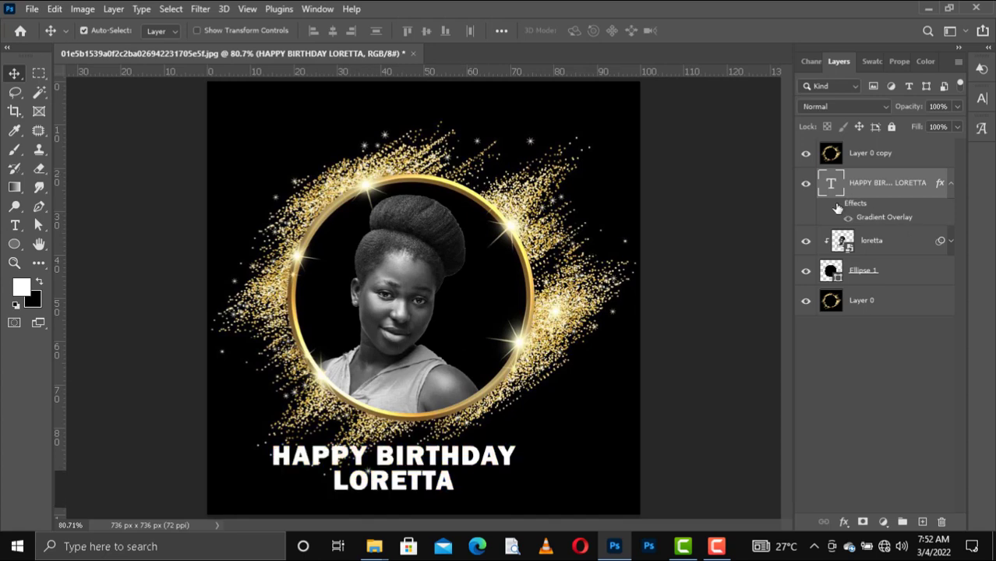
left_click(838, 206)
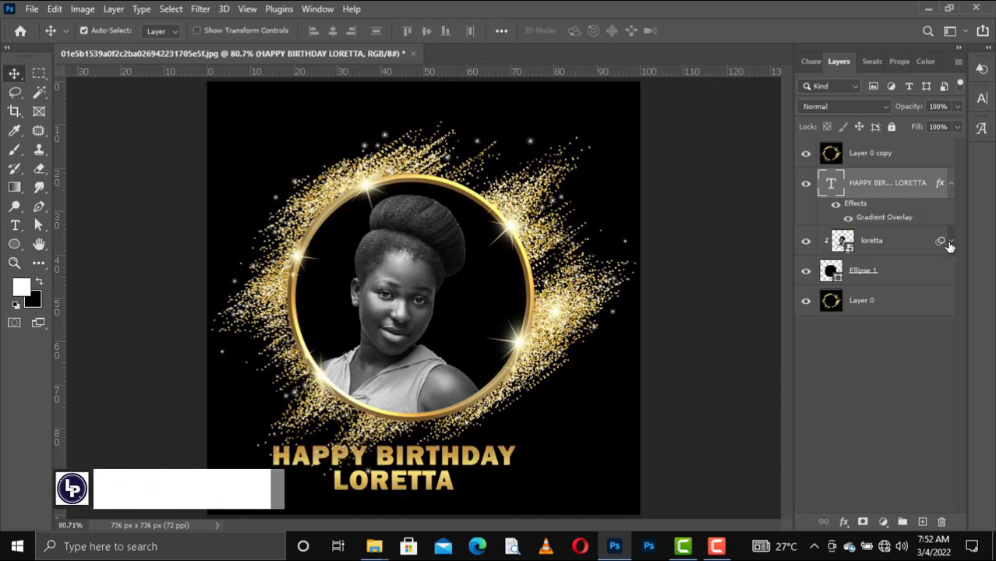
left_click(951, 243)
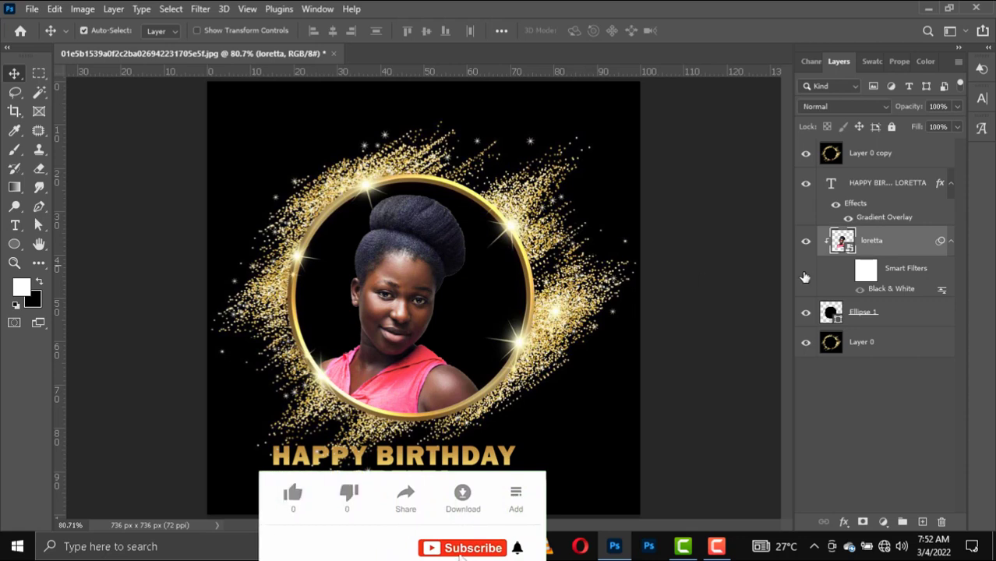
left_click(848, 270)
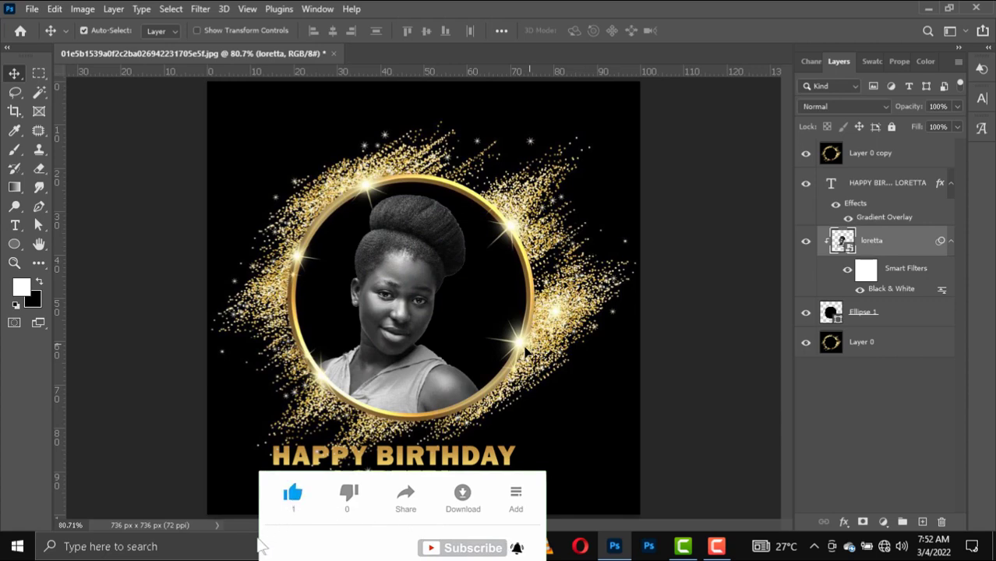
left_click_drag(458, 466, 456, 460)
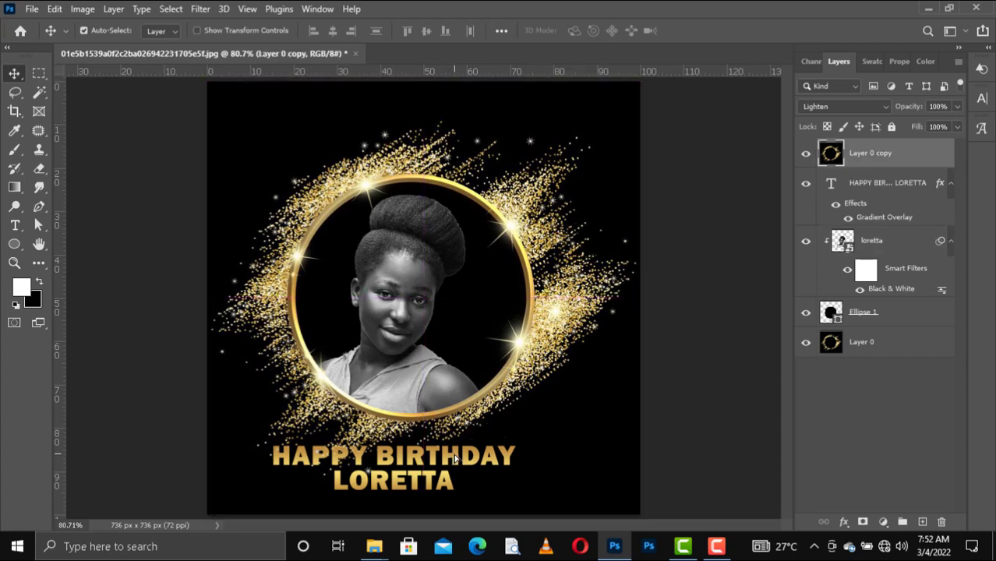